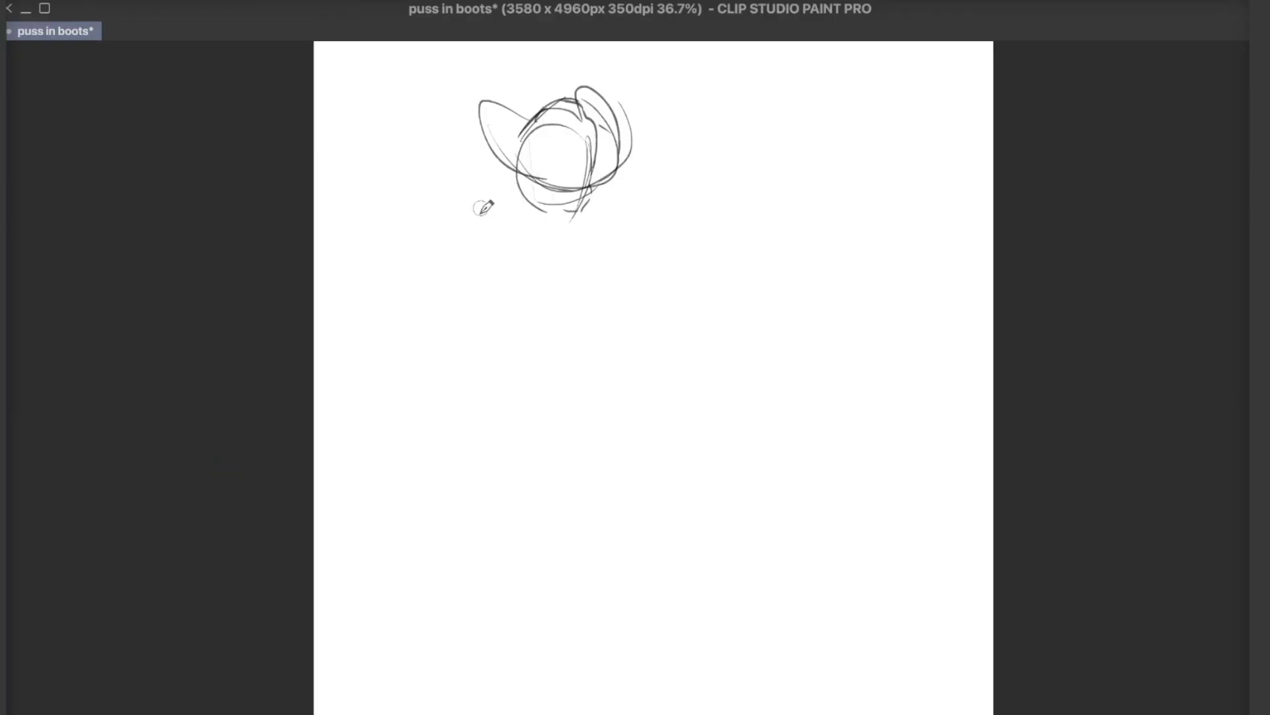
Rough in the wolf's broad sloping shoulders on both sides of the head
scroll(510, 219, down, 2)
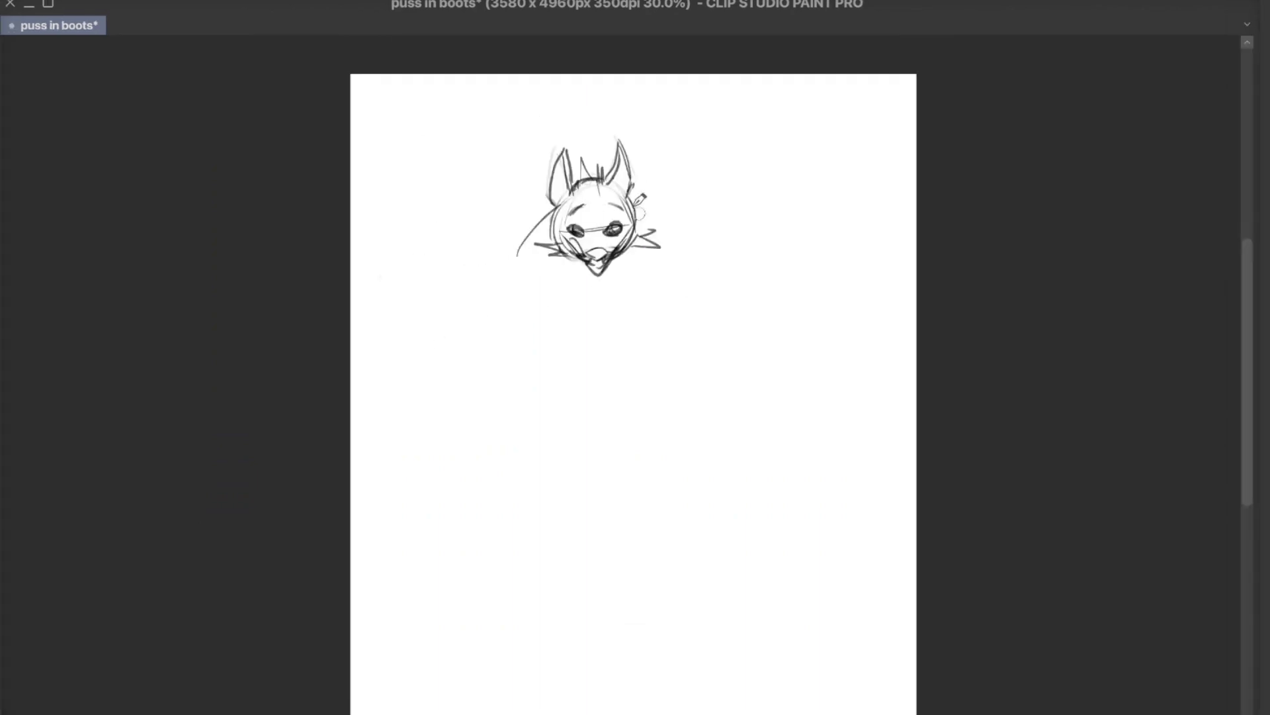
drag(636, 186, 677, 272)
drag(555, 204, 506, 283)
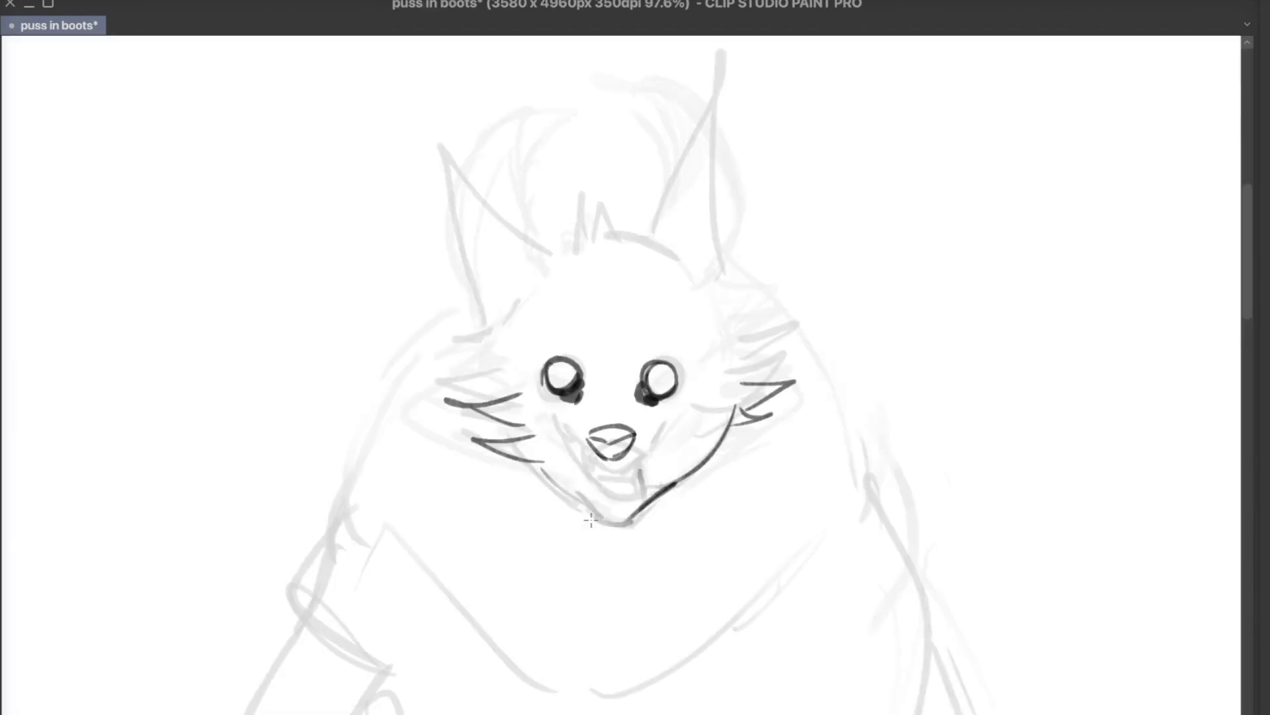
Redraw the wolf's face over the rough sketch with an open mouth, pointed chin and spiky cheek fur
drag(539, 469, 665, 490)
scroll(616, 430, up, 2)
drag(691, 399, 645, 442)
drag(586, 455, 606, 489)
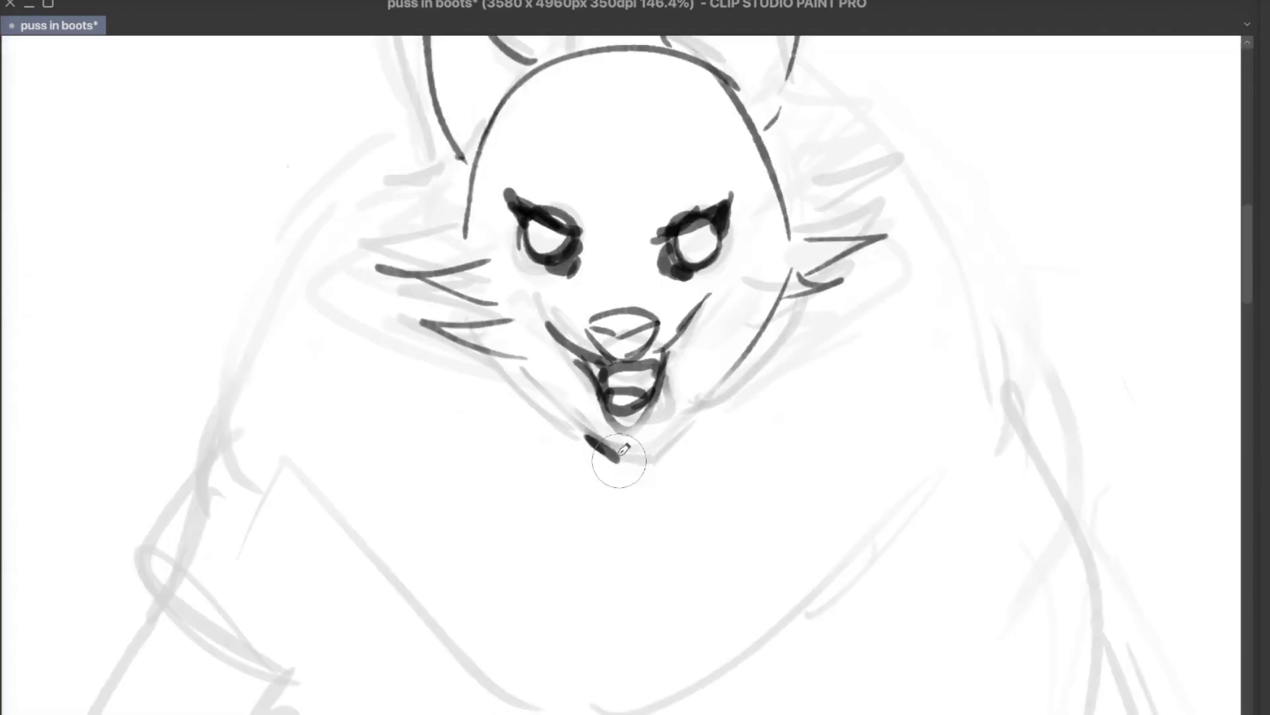
drag(645, 456, 708, 371)
drag(583, 433, 522, 383)
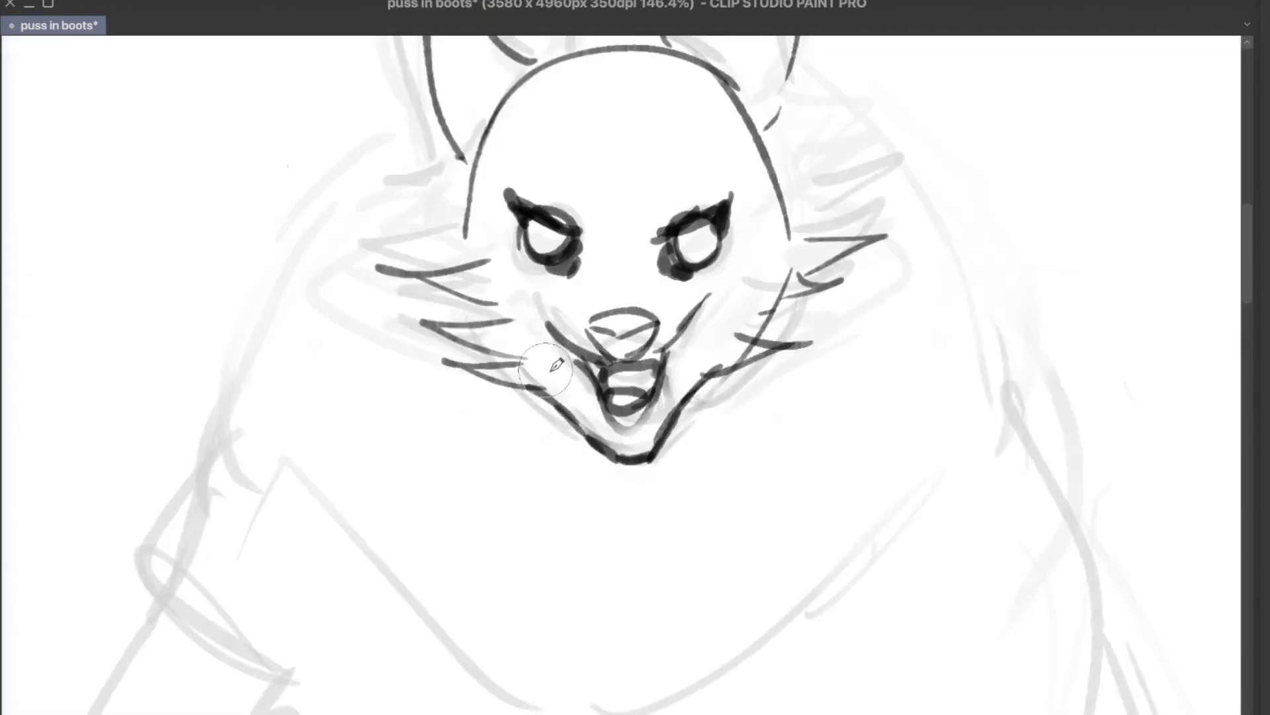
Outline the wolf's long cloak with diagonal side folds tapering to a rounded point between the legs
scroll(556, 366, down, 10)
mouse_move(437, 252)
mouse_down()
mouse_move(502, 384)
mouse_move(497, 522)
mouse_up()
drag(645, 298, 493, 397)
scroll(561, 558, up, 2)
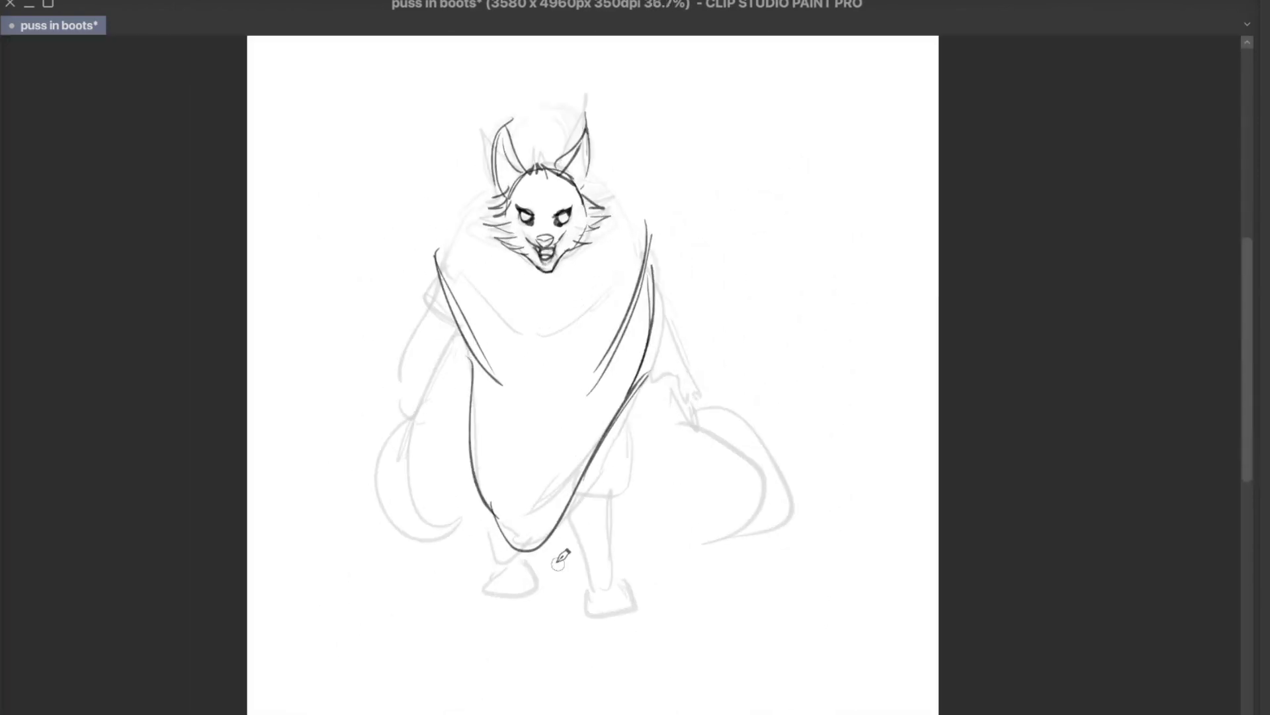
drag(615, 446, 596, 546)
drag(652, 496, 593, 622)
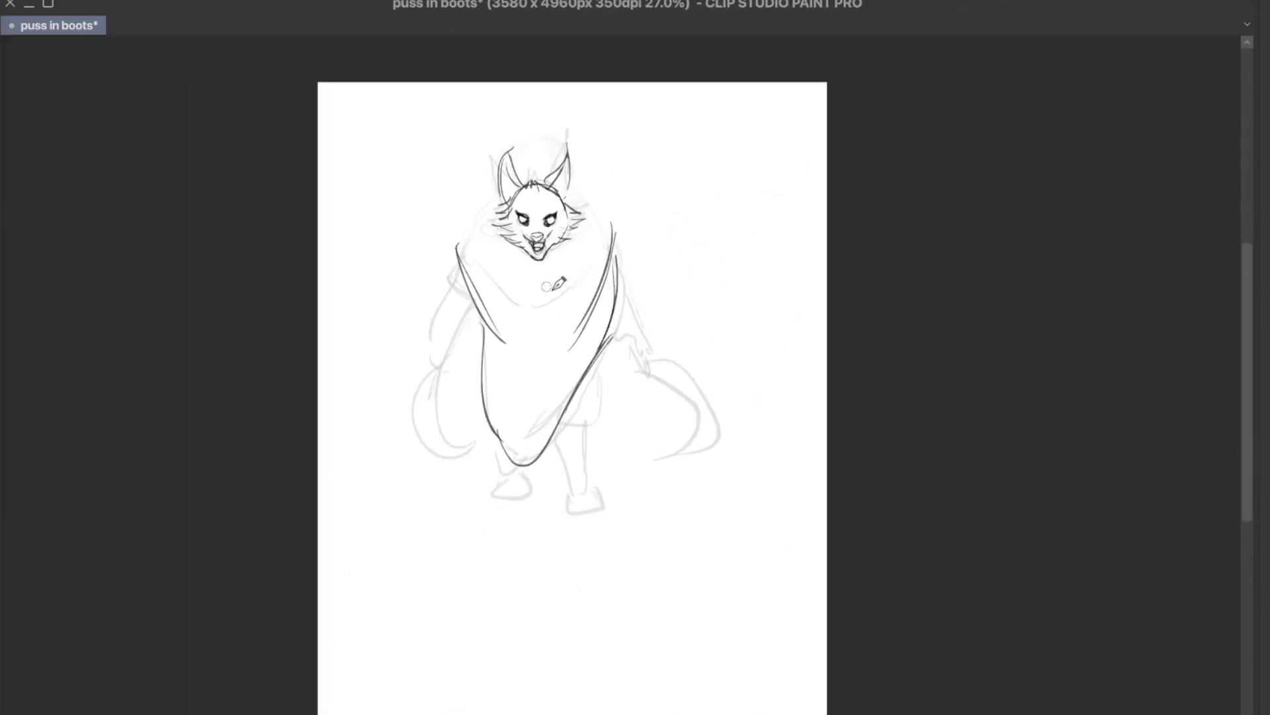
Draw the hood and collar around the wolf's face, with shoulder outlines and drape folds across the chest
scroll(529, 301, up, 3)
mouse_move(470, 265)
mouse_down()
mouse_move(536, 295)
mouse_move(586, 274)
mouse_up()
scroll(530, 299, down, 4)
scroll(440, 225, up, 4)
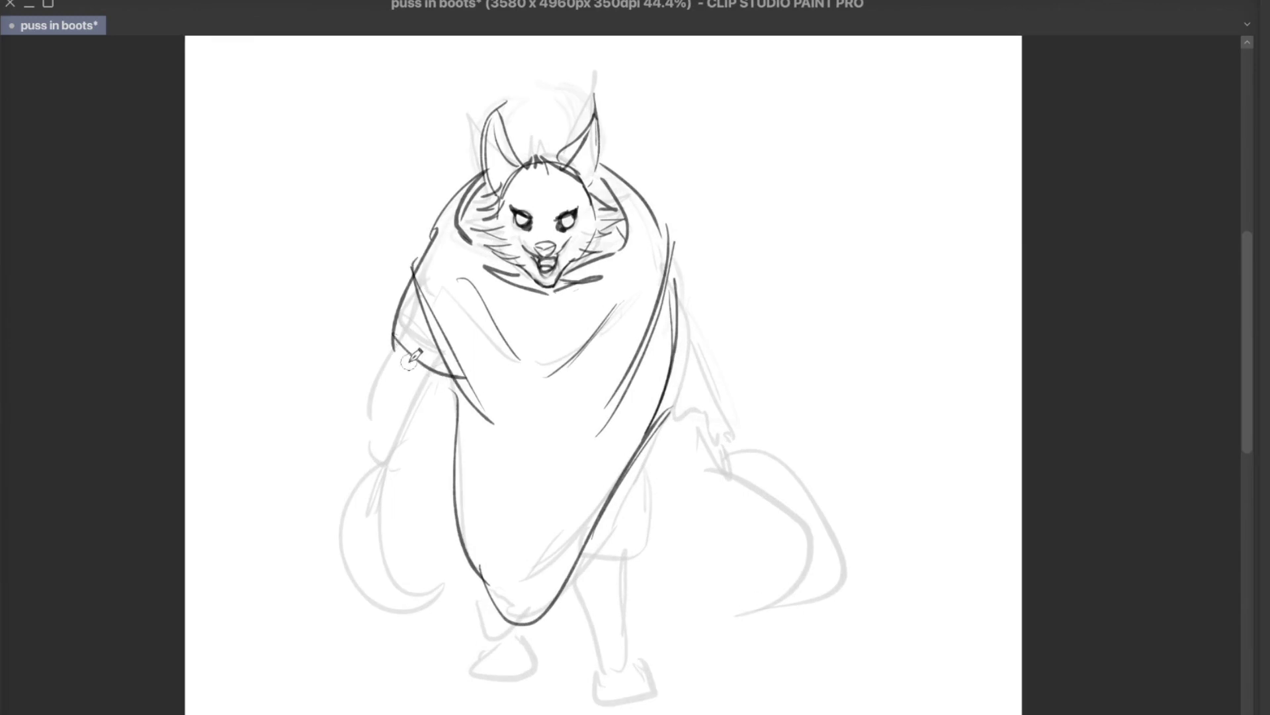
Undo the last stroke, then draw the arm below the short sleeve, its hand and a curved sickle with a wrapped handle
key(ctrl+z)
drag(453, 380, 442, 456)
drag(396, 350, 405, 459)
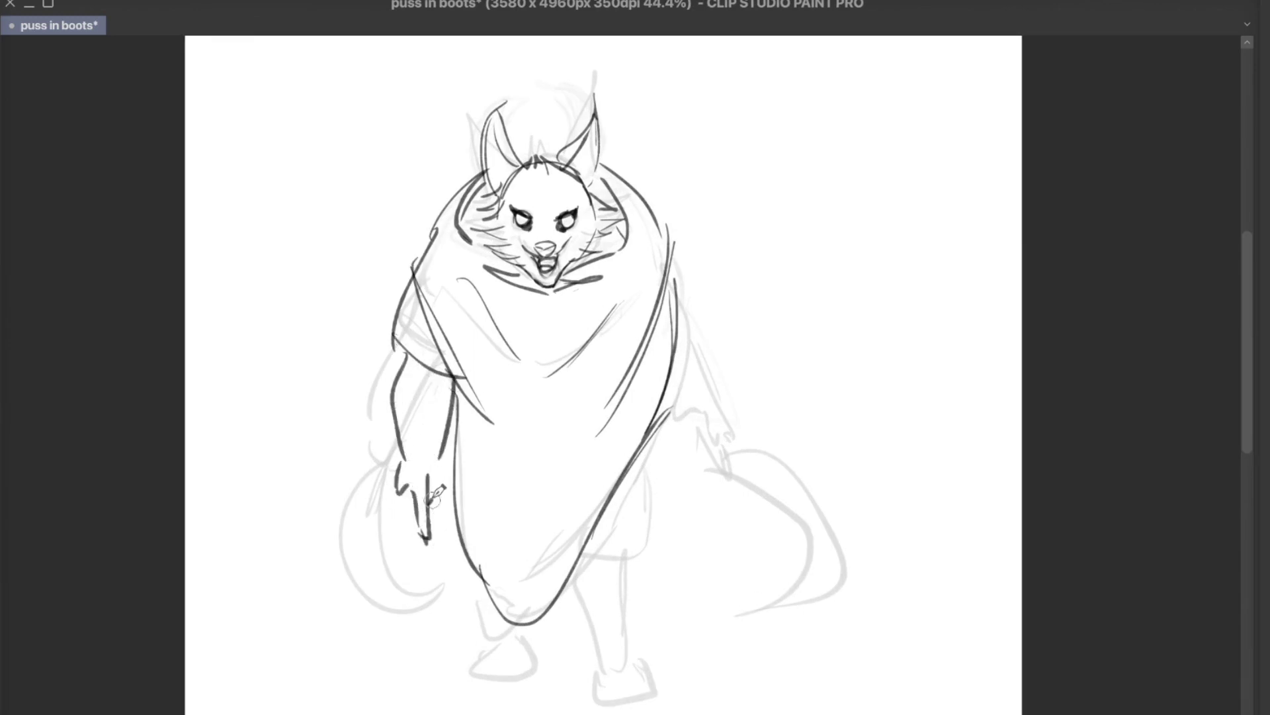
mouse_move(380, 535)
mouse_down()
mouse_move(397, 457)
mouse_move(356, 589)
mouse_up()
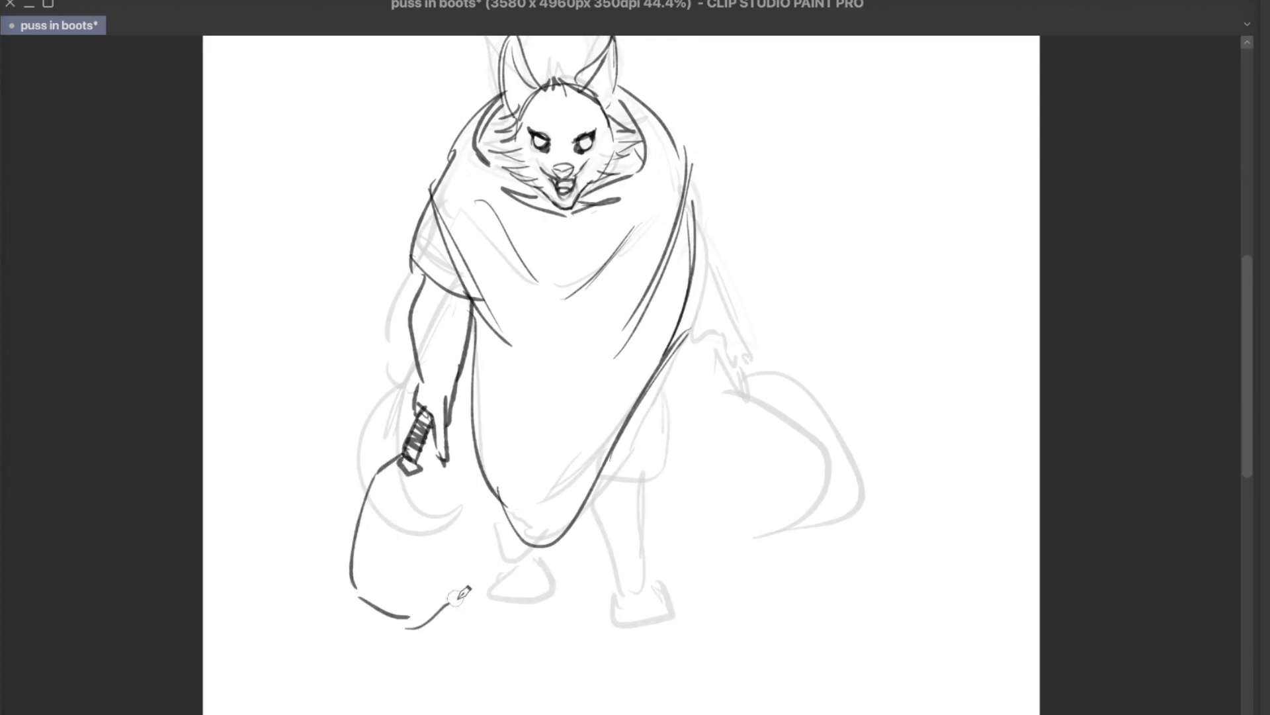
drag(407, 470, 460, 598)
scroll(428, 382, down, 1)
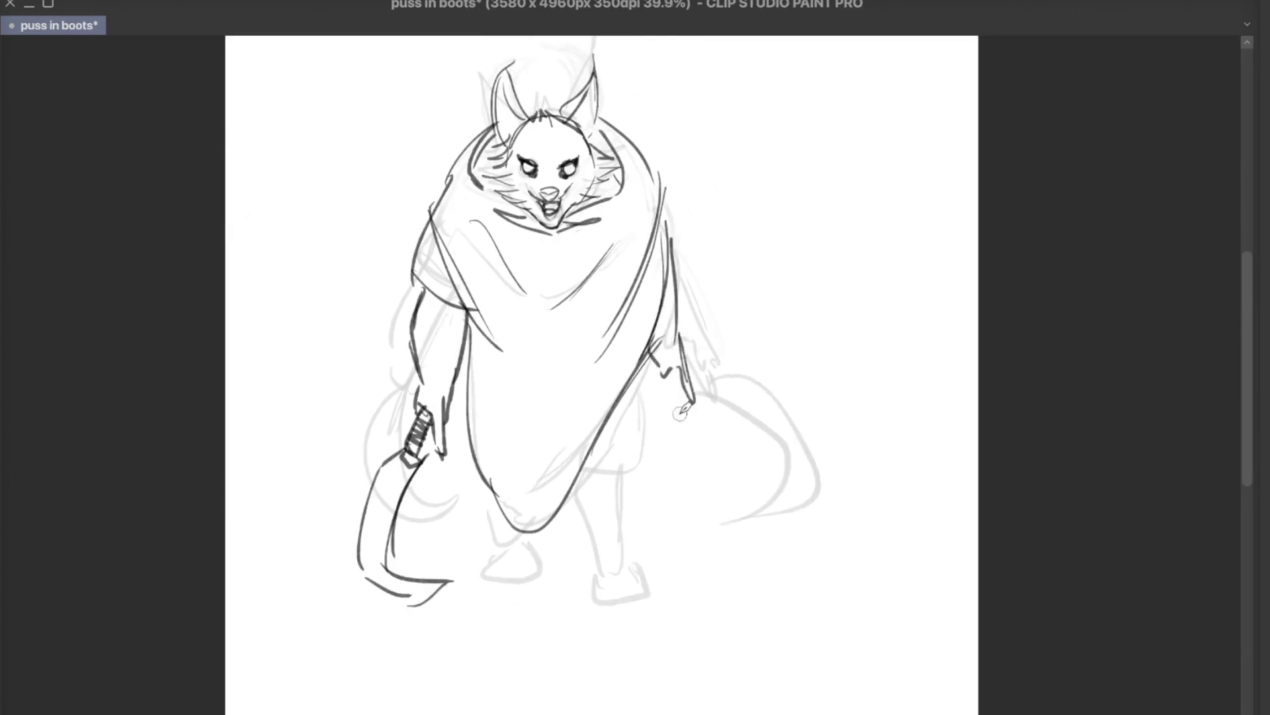
Draw the second curved sickle, with its hooked blade extending from the wolf's other hand
mouse_move(681, 413)
mouse_down()
mouse_move(754, 523)
mouse_move(688, 582)
mouse_up()
drag(718, 397, 761, 575)
drag(650, 193, 654, 217)
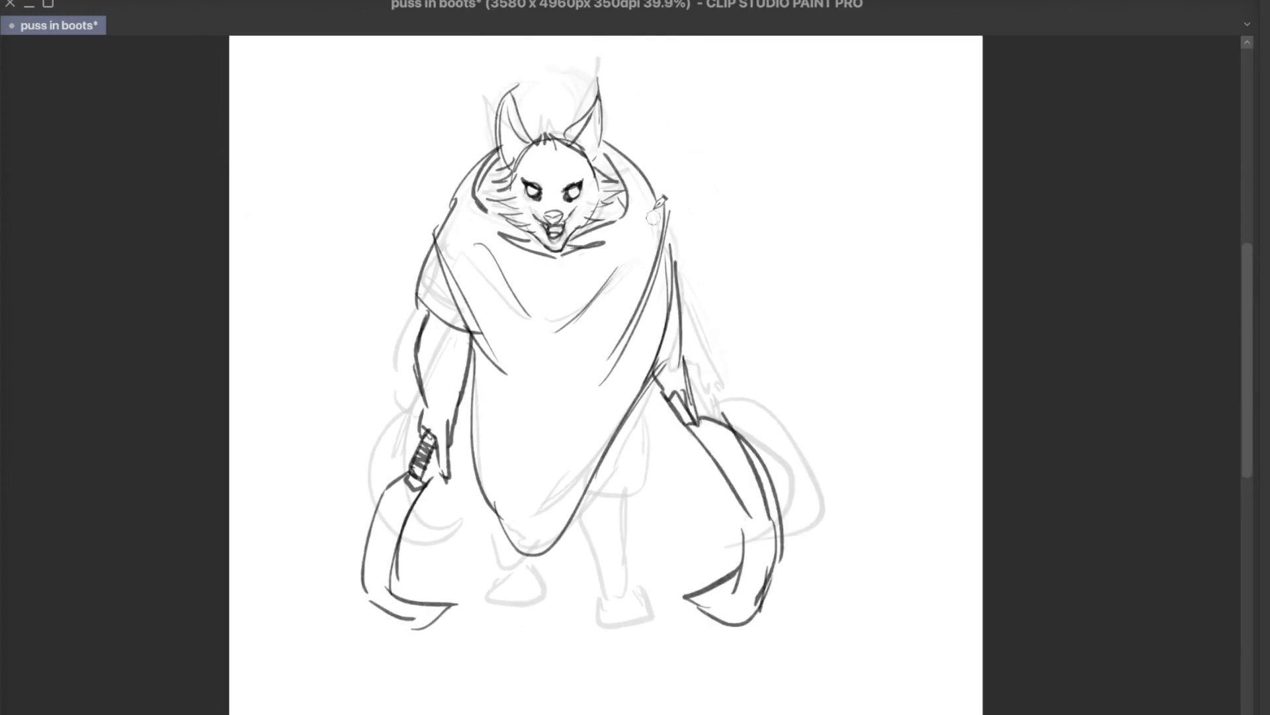
Shade the inside of the hood dark around the cheek fur and add the hood's peak between the ears
drag(508, 171, 483, 199)
drag(577, 233, 612, 215)
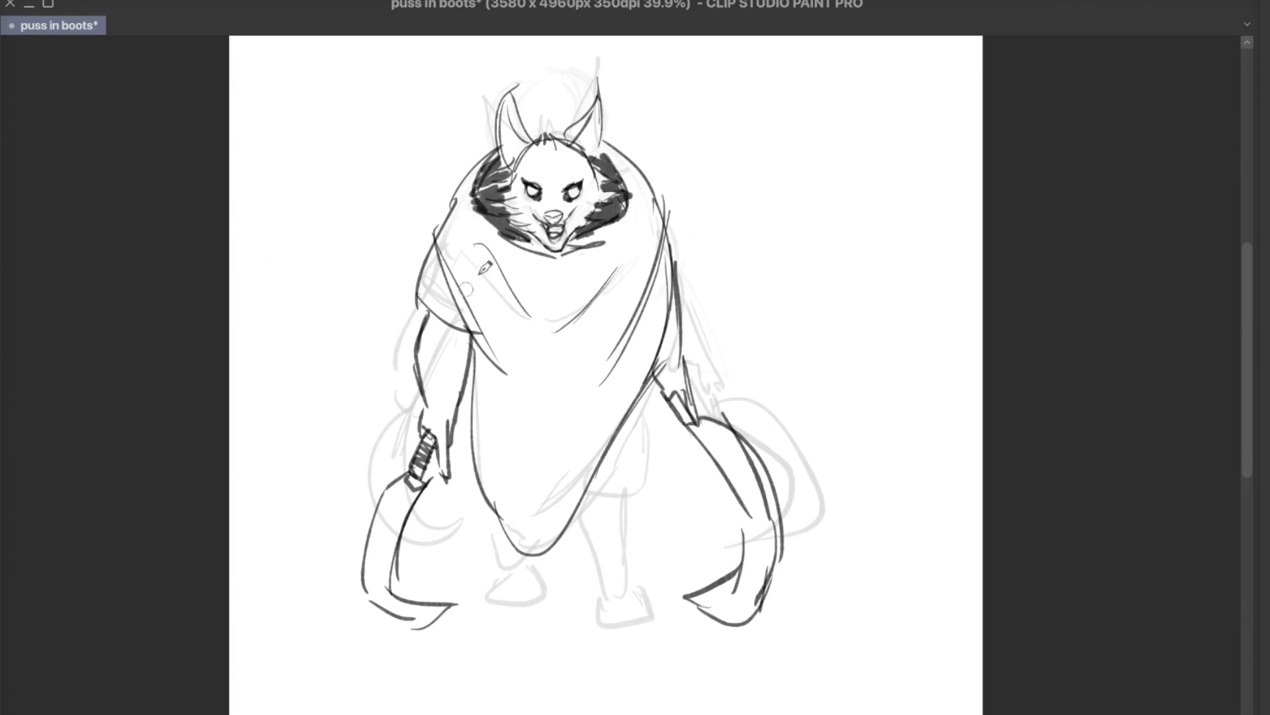
scroll(485, 267, down, 1)
drag(518, 118, 574, 130)
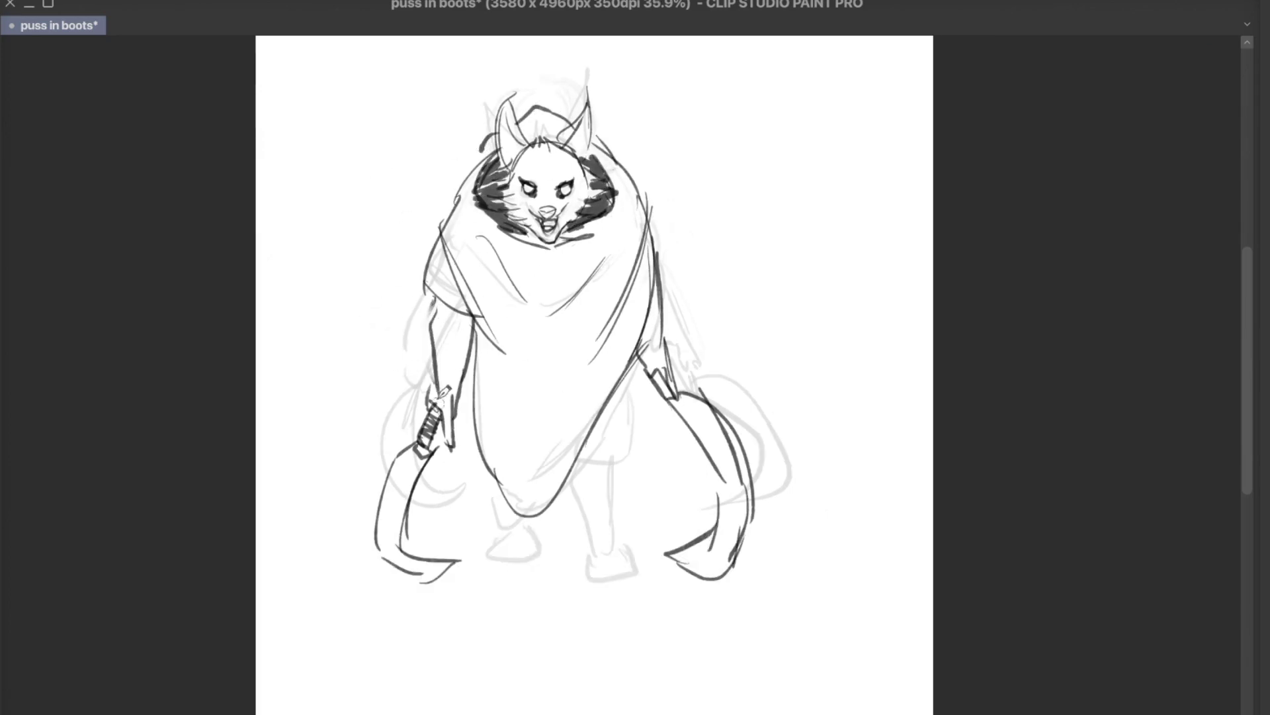
Redraw the wolf's second arm and hand beside the cloak and hide the rough underdrawing
drag(660, 263, 643, 356)
drag(646, 399, 670, 430)
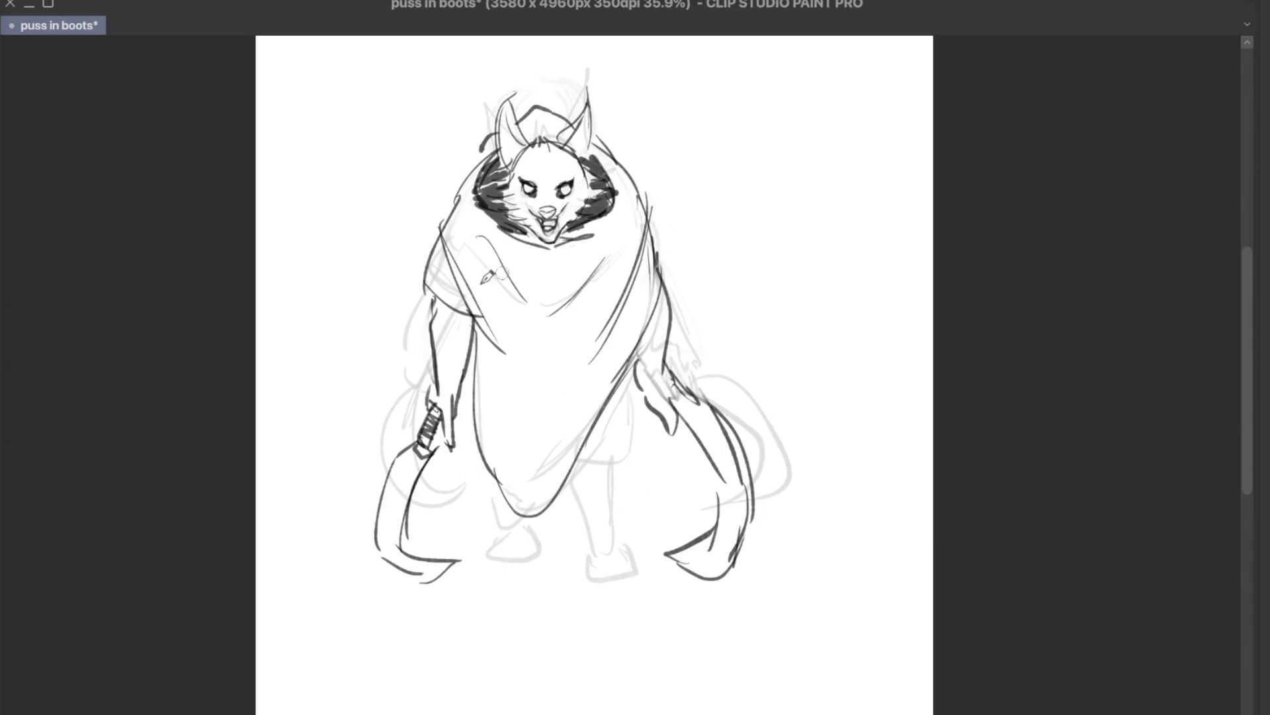
key(ctrl+shift+h)
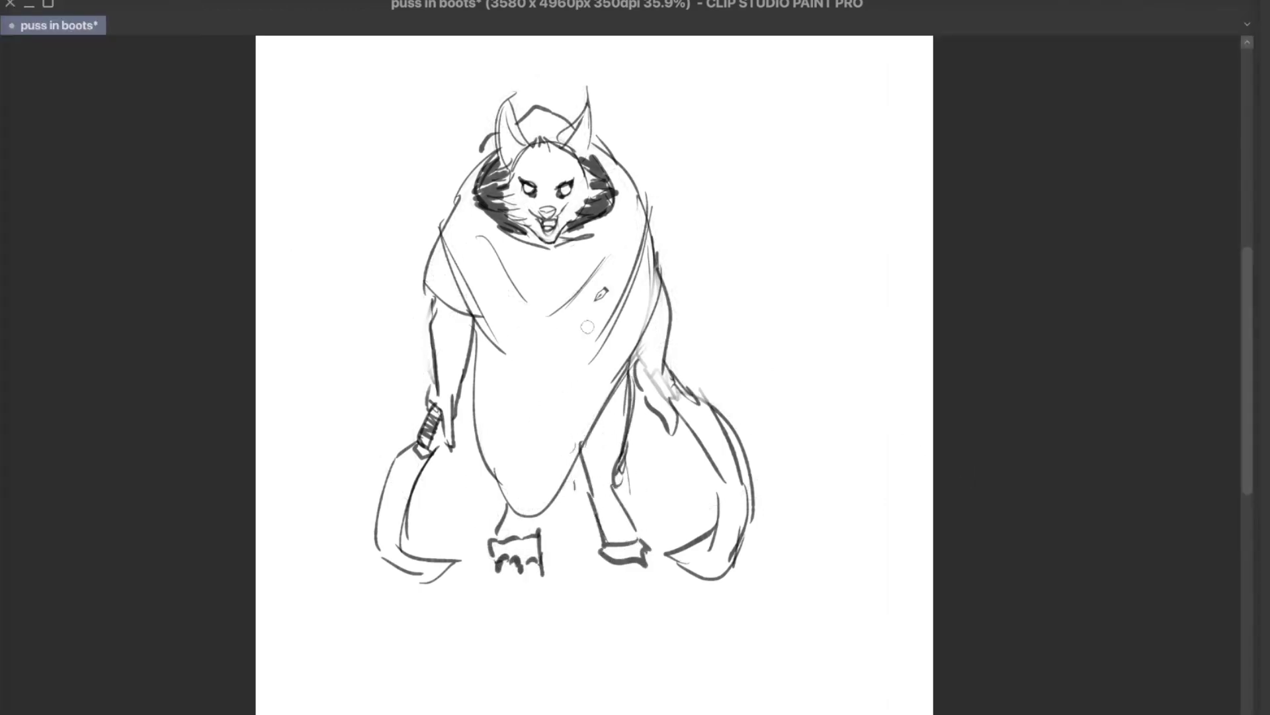
Add the trouser hem above the wolf's knee with dark shading and extend the ear tip
drag(578, 487, 633, 462)
key(ctrl+minus)
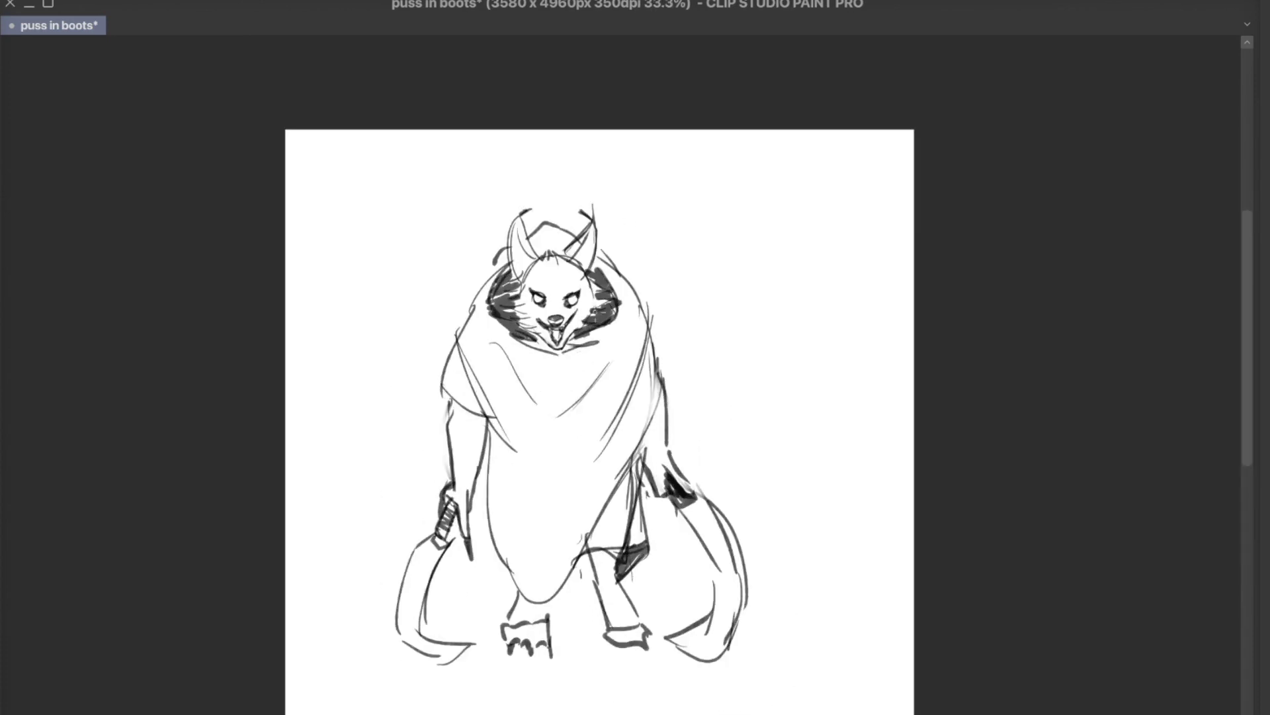
drag(595, 218, 599, 199)
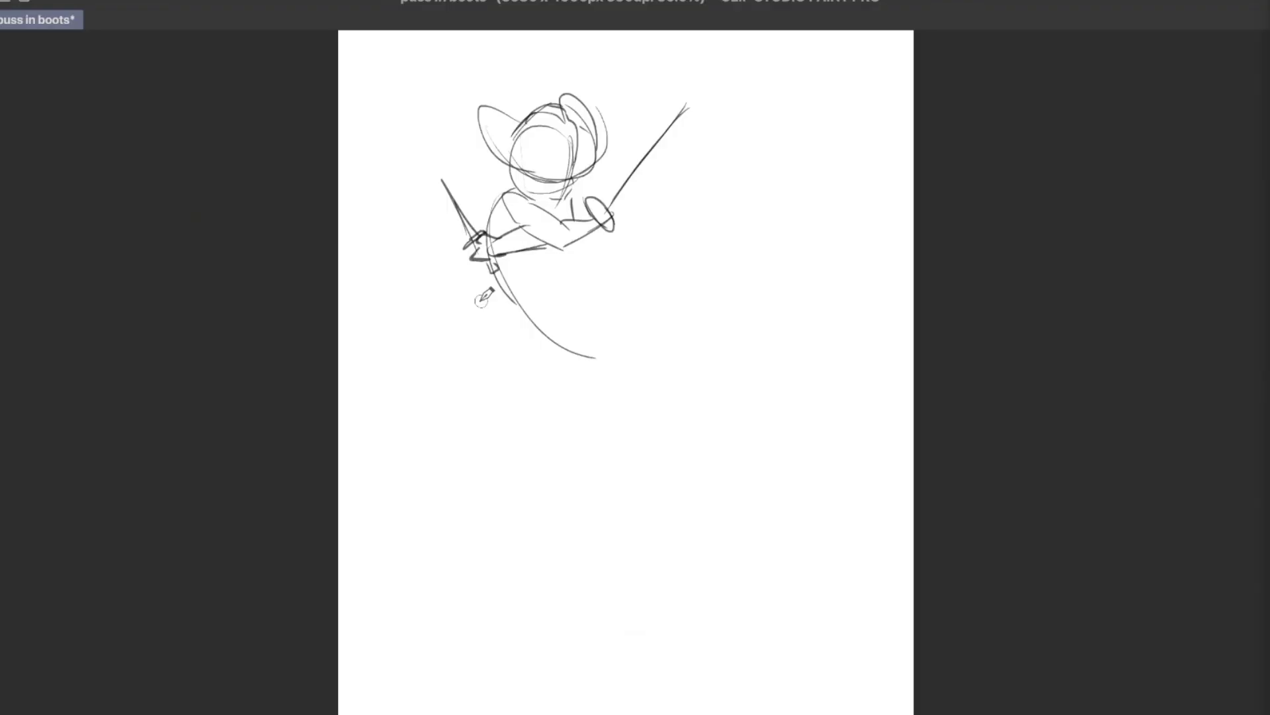
Sketch the fencing cat's billowing cape, chin, curved torso and lunging legs
scroll(552, 179, up, 5)
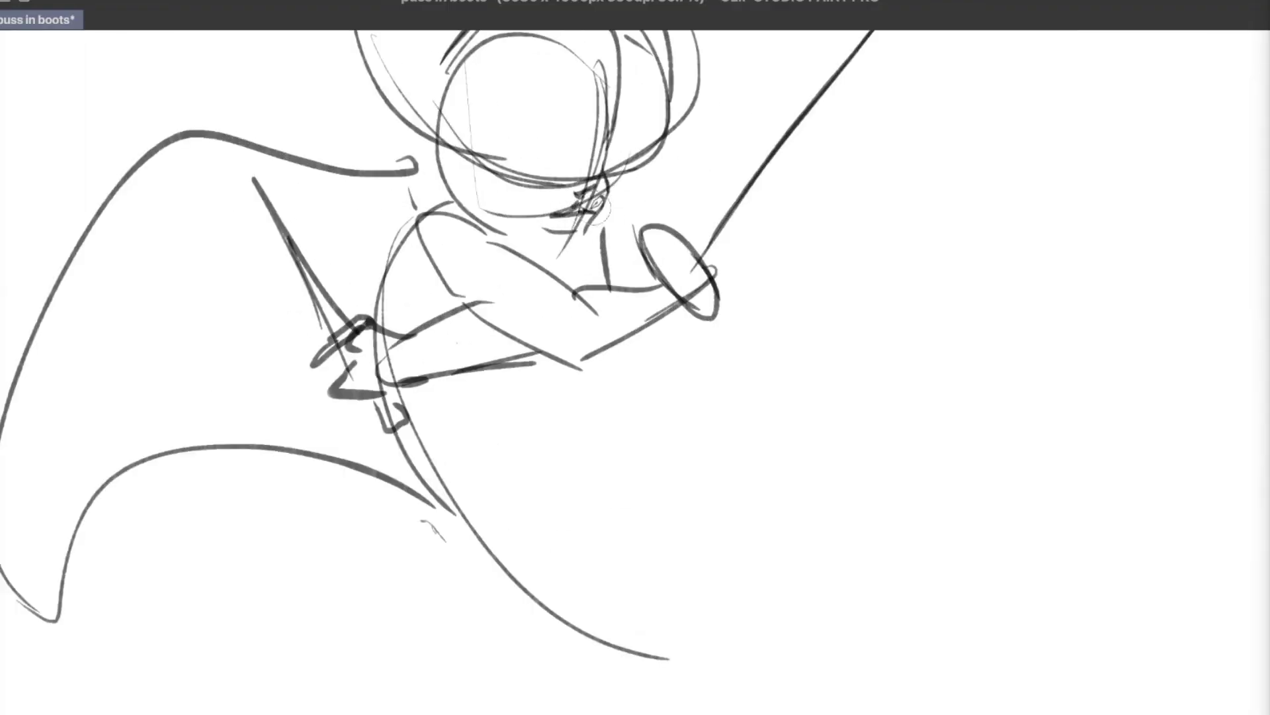
scroll(391, 199, down, 5)
scroll(391, 198, up, 1)
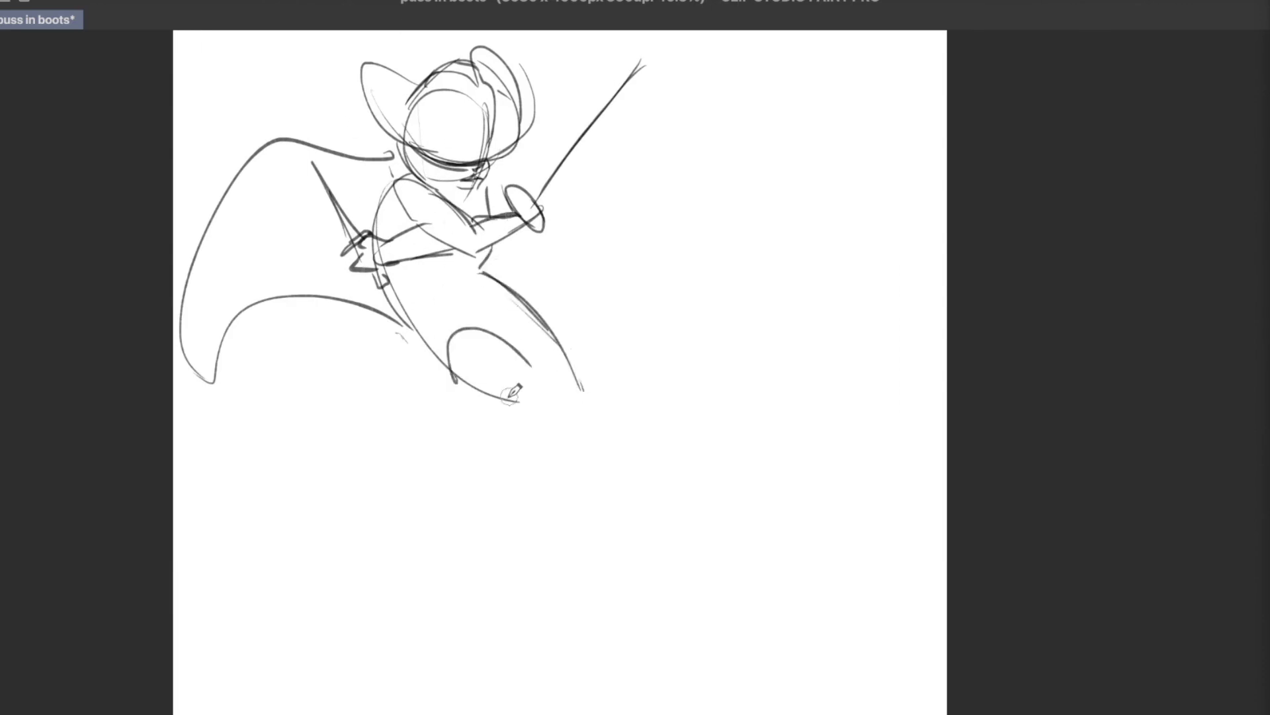
drag(622, 451, 698, 504)
scroll(632, 458, down, 2)
scroll(448, 214, up, 2)
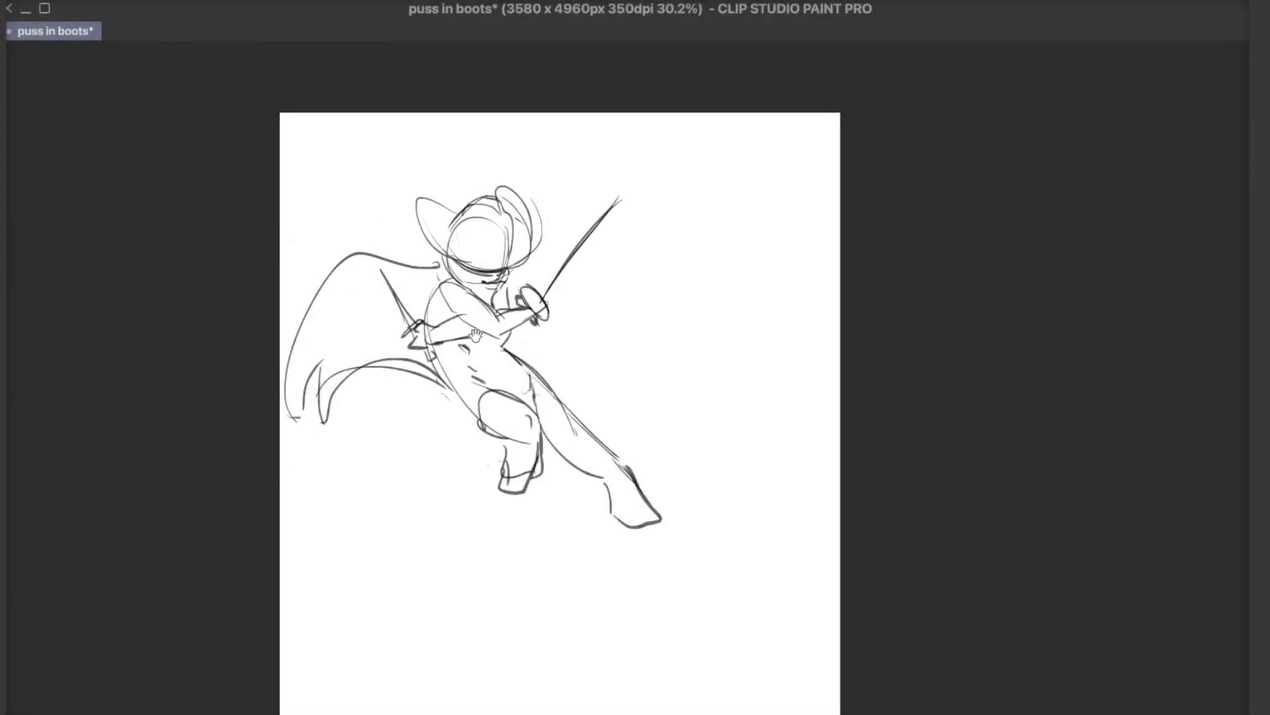
Add a long curved tail, a belt at the hip and a feather on the fencing cat's hat
drag(475, 333, 478, 296)
scroll(478, 327, up, 1)
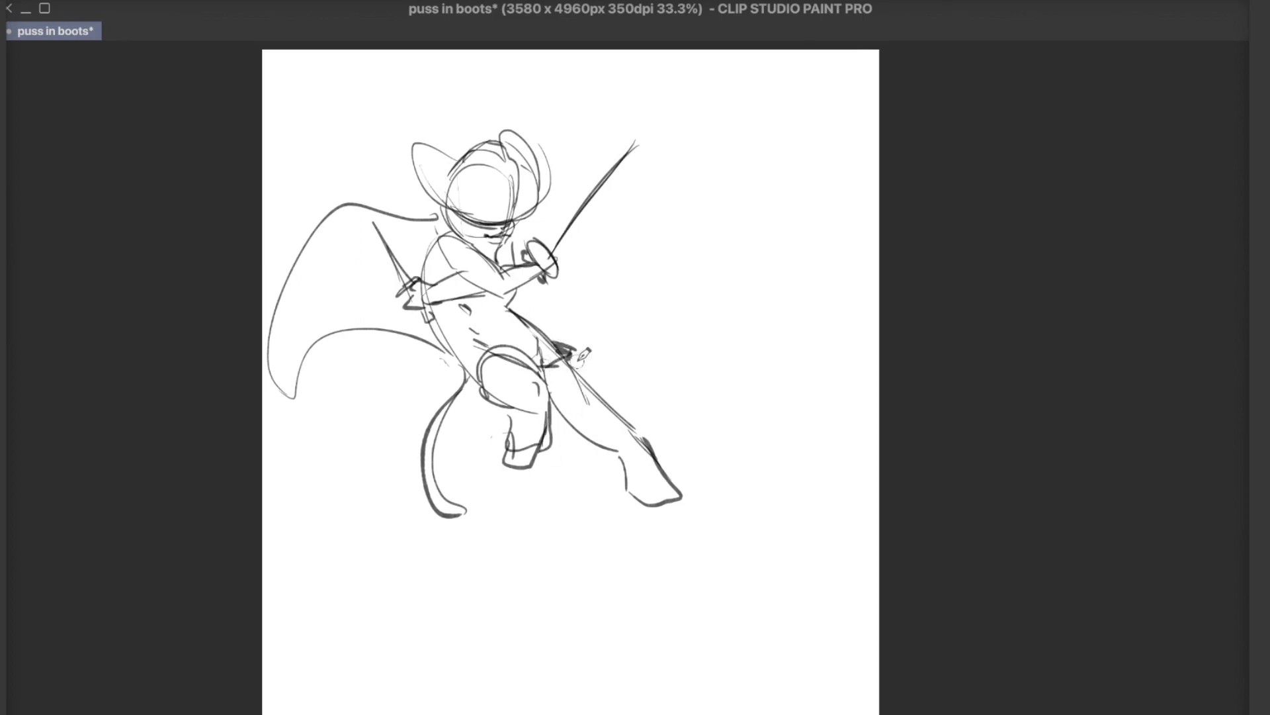
scroll(460, 475, down, 1)
drag(459, 215, 478, 184)
scroll(478, 184, up, 1)
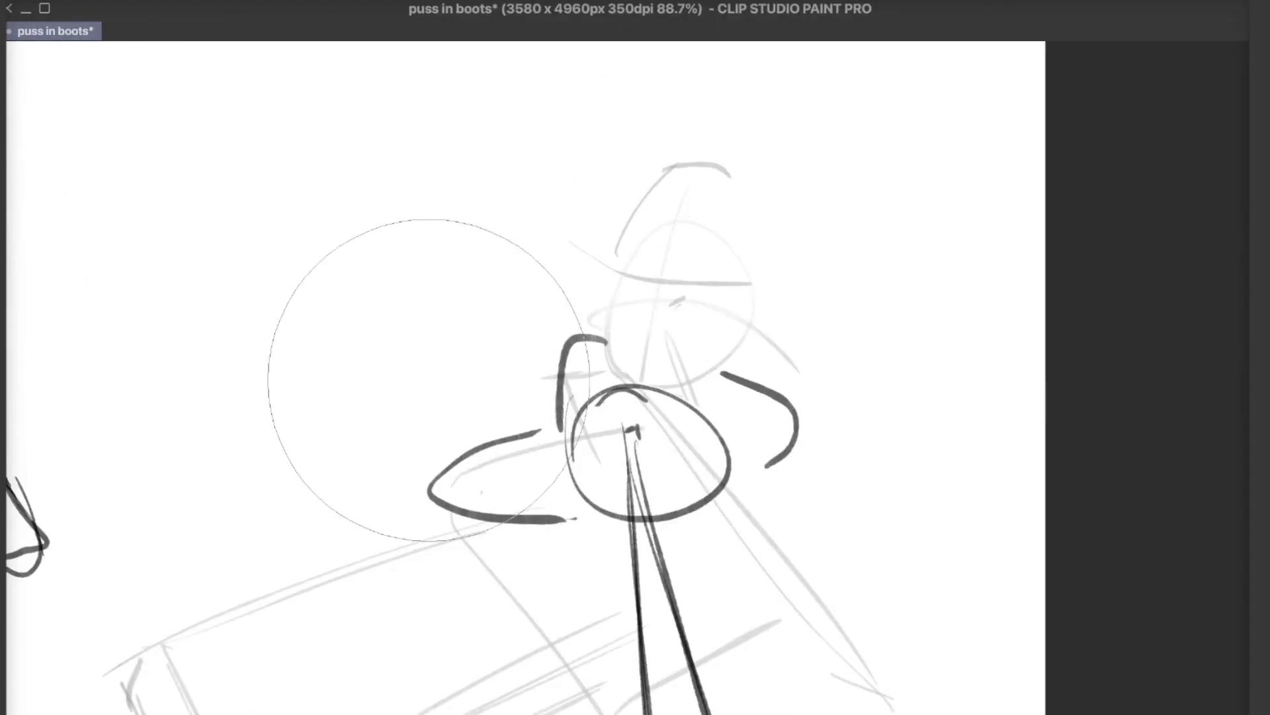
Sketch the second cat's tall brimmed hat and a rough frowning face above the foreshortened sword
scroll(692, 394, up, 2)
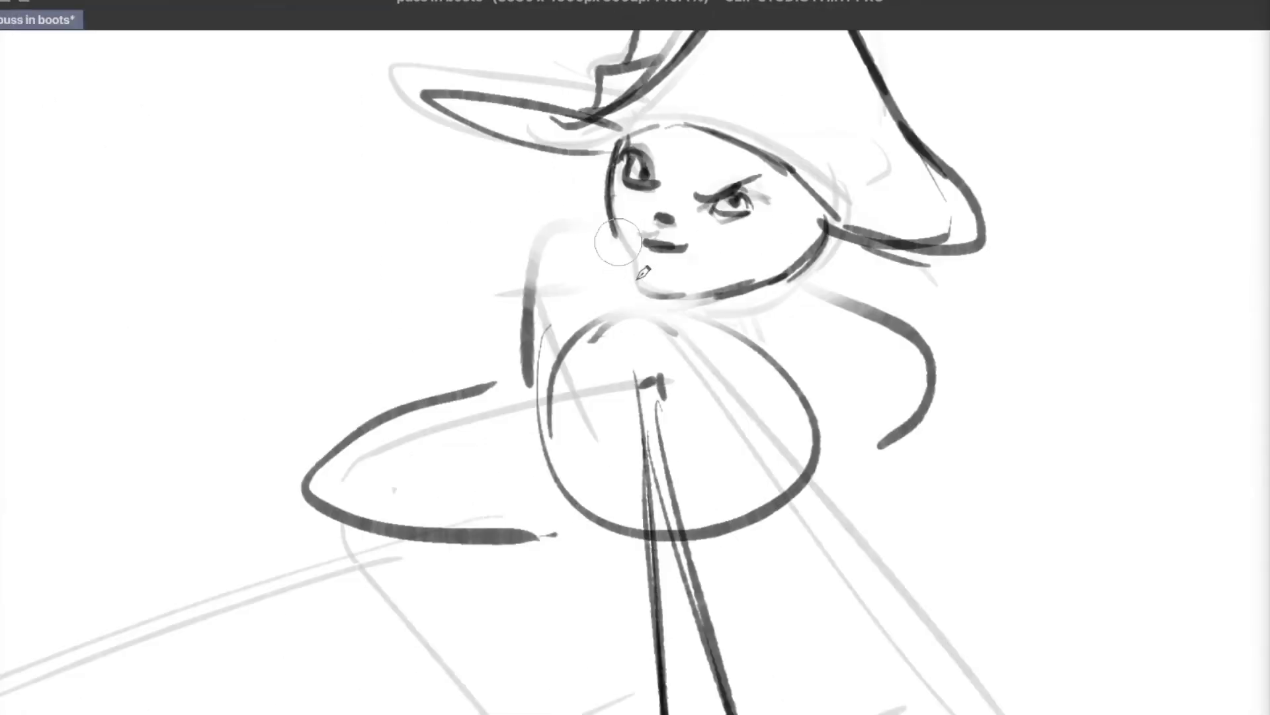
scroll(576, 258, down, 3)
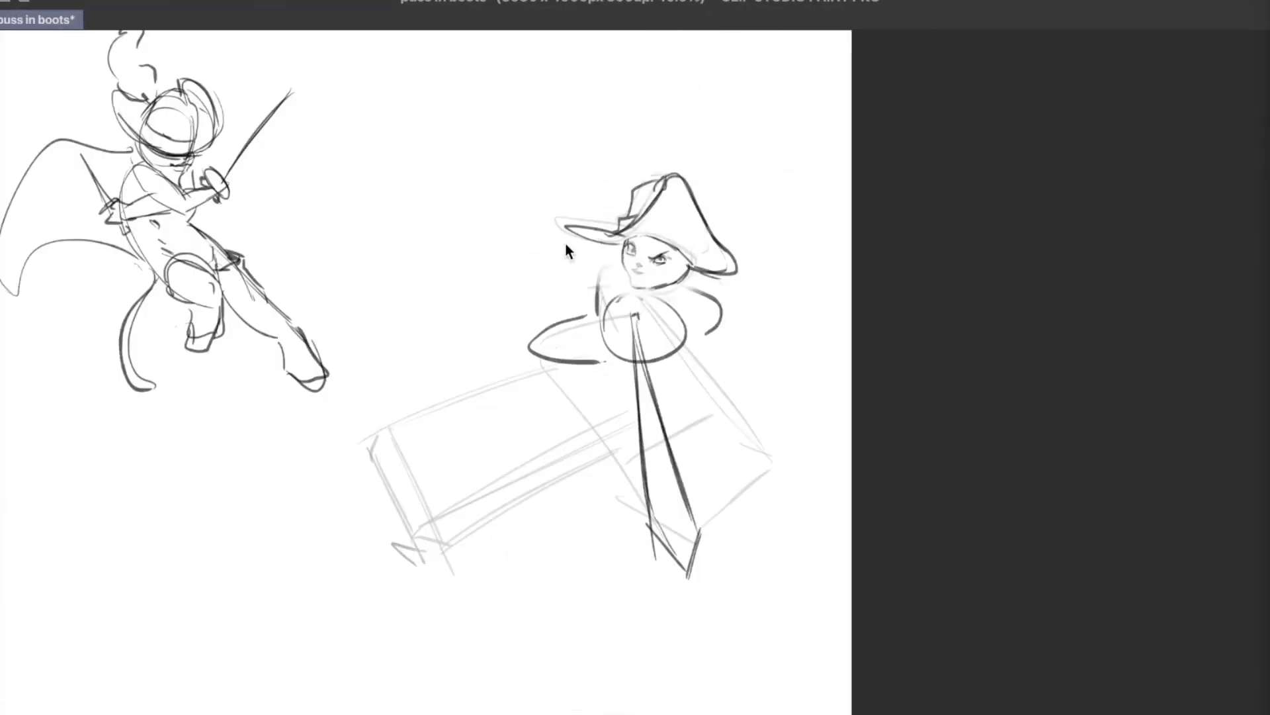
scroll(566, 243, up, 4)
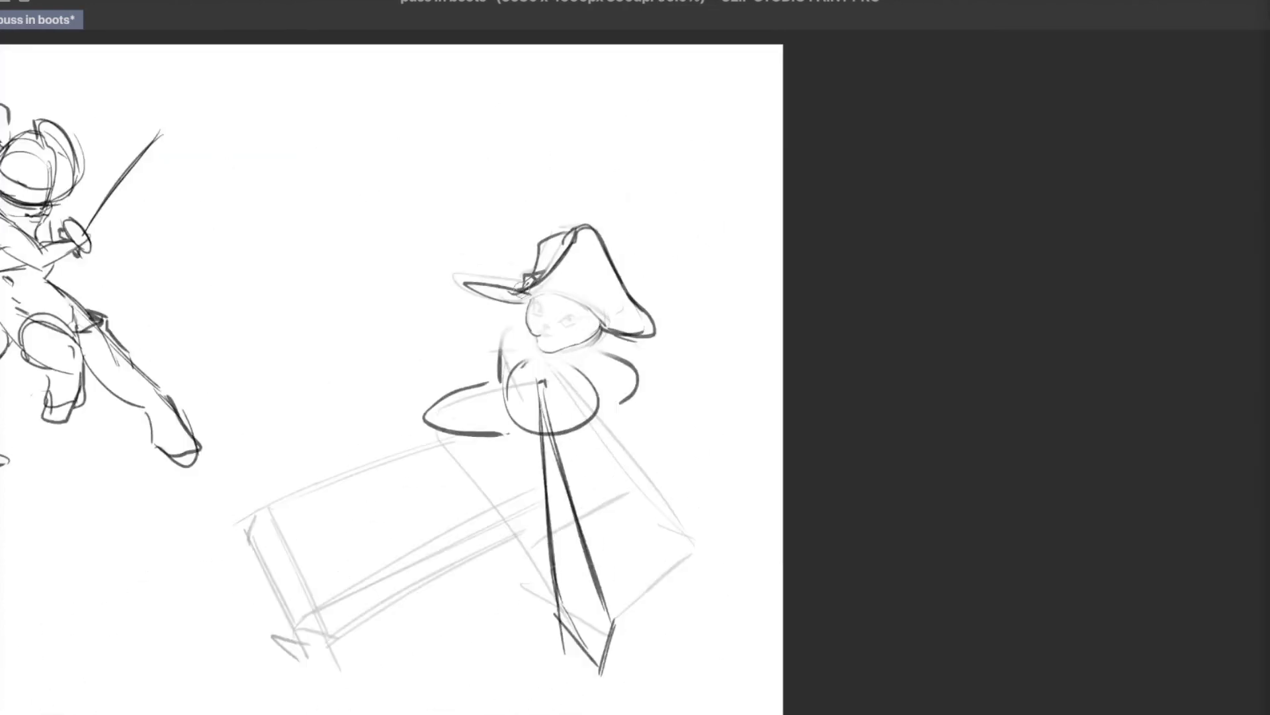
Redraw the second cat's face over the faded rough with lashed narrow eyes, a small nose, a smirk and whiskers
scroll(569, 291, up, 5)
scroll(697, 223, left, 3)
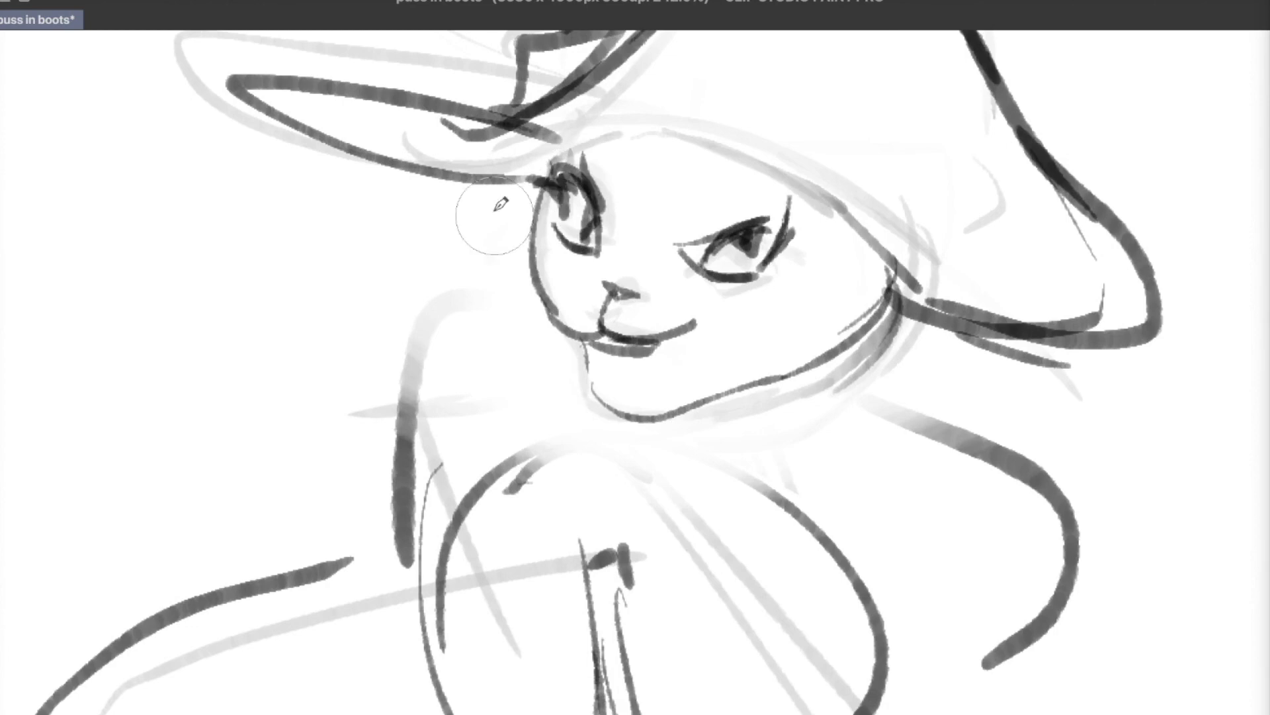
scroll(631, 412, down, 5)
scroll(559, 298, up, 5)
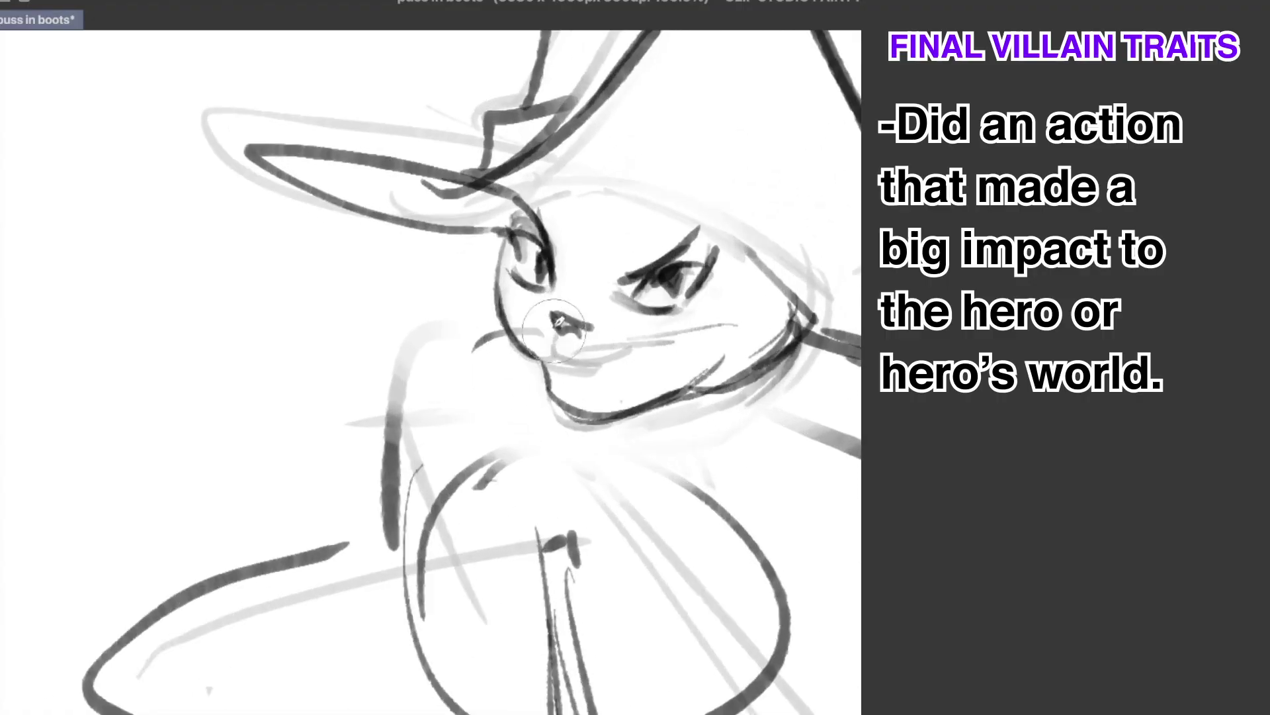
scroll(573, 376, down, 5)
scroll(613, 262, up, 4)
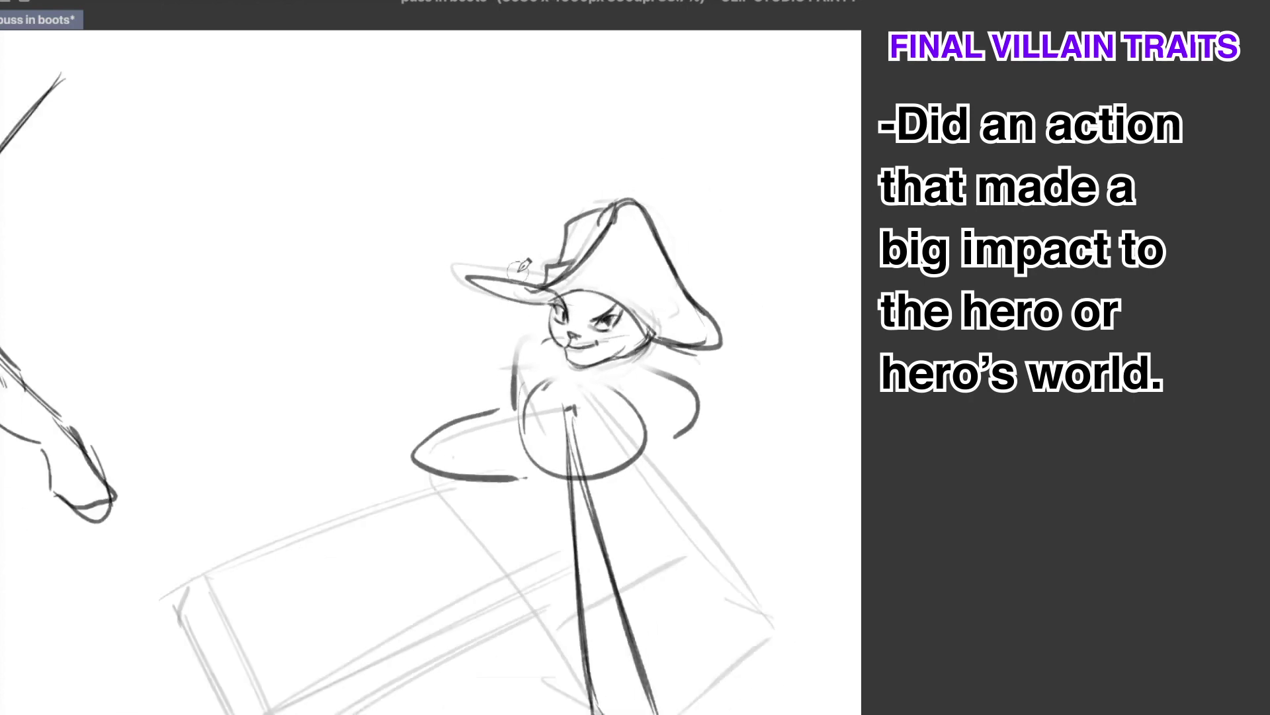
Reshape the second cat's hat with a rounded crown and folded brim, and add a large sweeping feather
scroll(613, 263, up, 2)
scroll(596, 258, up, 2)
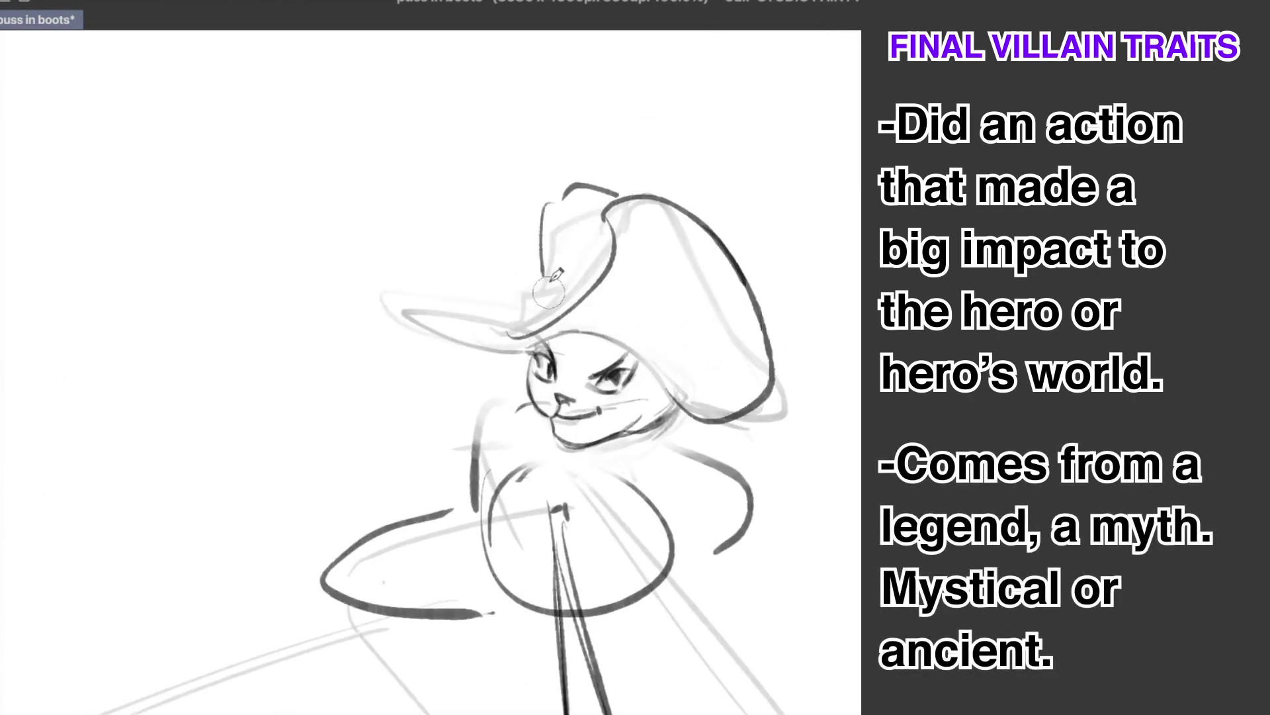
scroll(503, 322, down, 3)
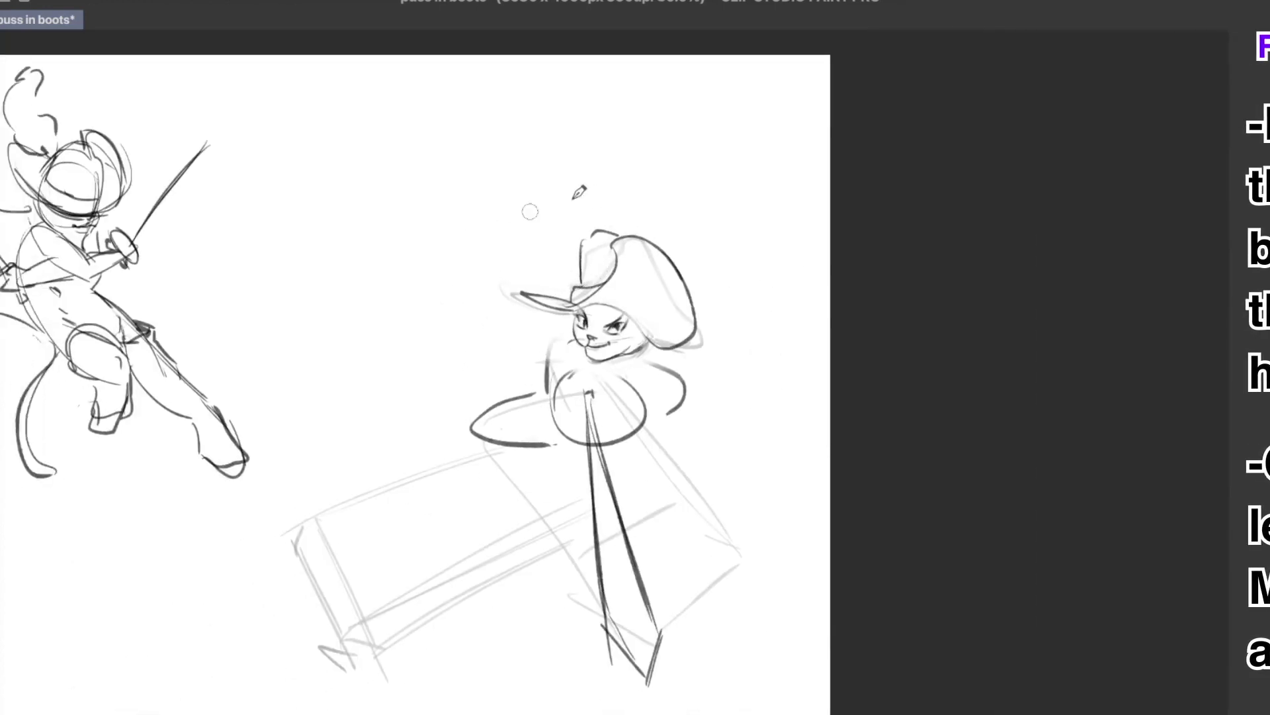
drag(662, 217, 803, 157)
drag(677, 256, 792, 209)
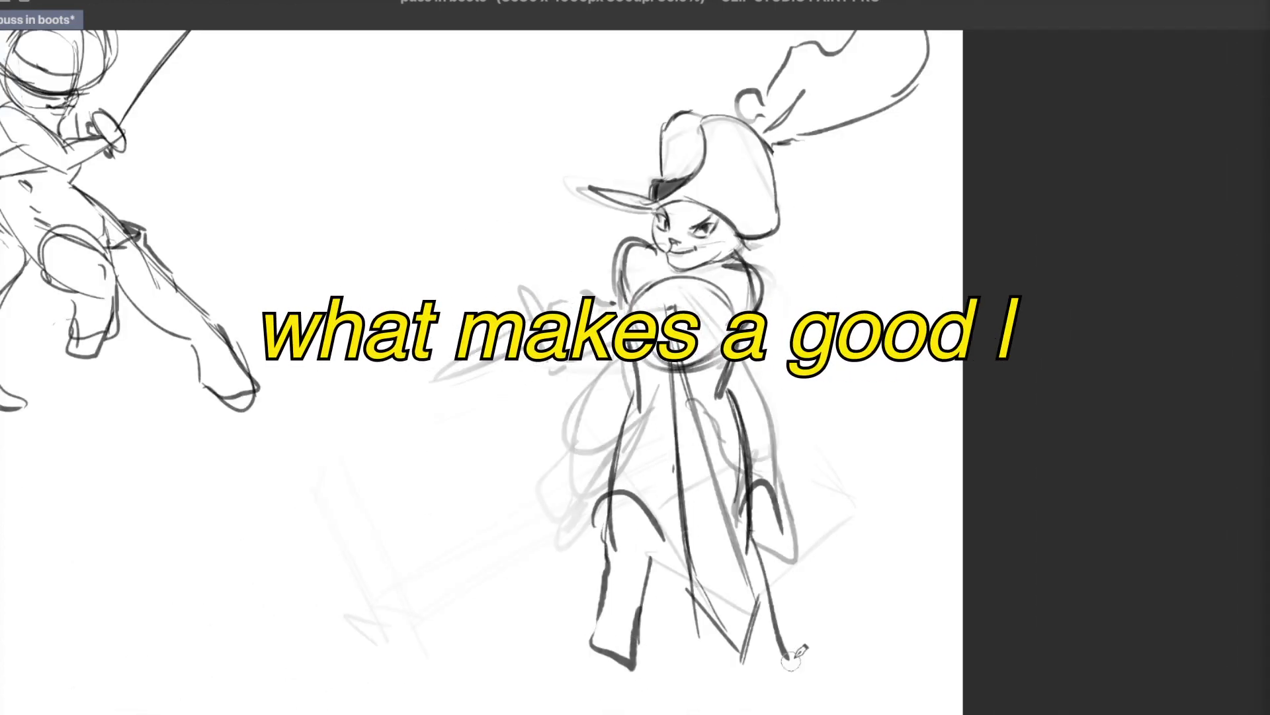
Draw the second cat's flared cape behind the booted legs and the outstretched arm
scroll(599, 298, down, 2)
mouse_move(728, 265)
mouse_down()
mouse_move(530, 587)
mouse_move(516, 286)
mouse_up()
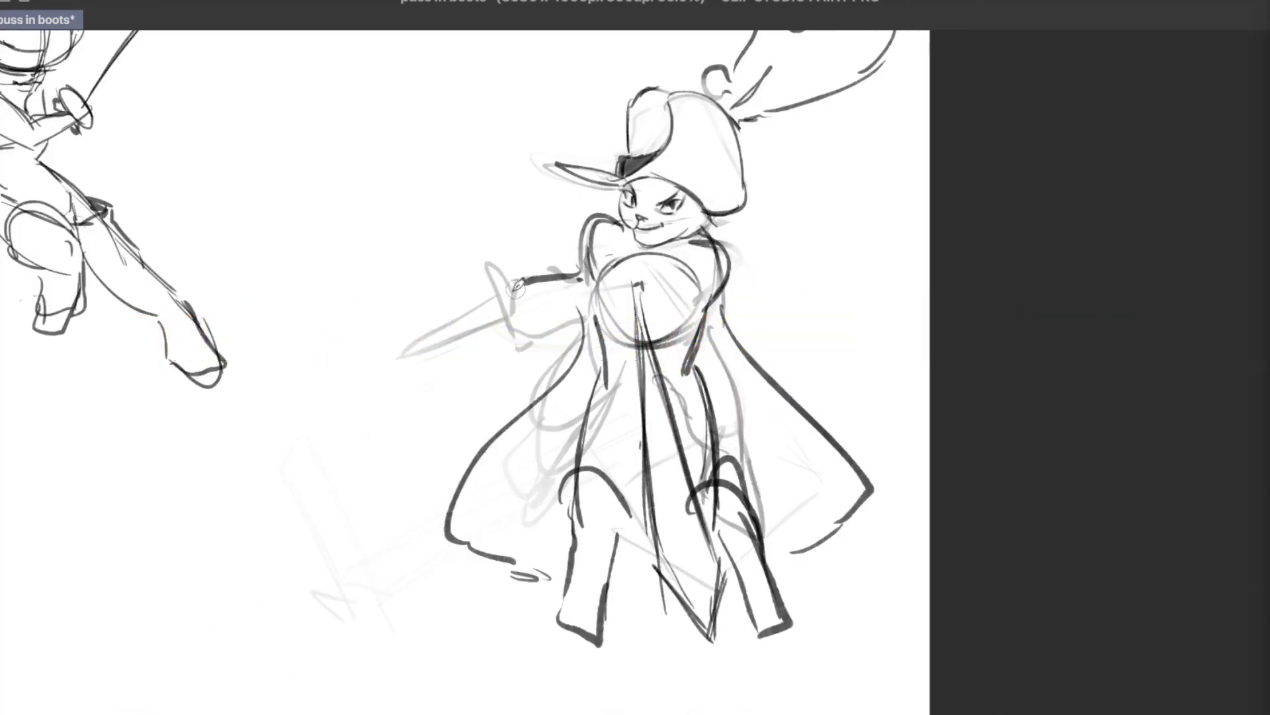
scroll(473, 317, down, 2)
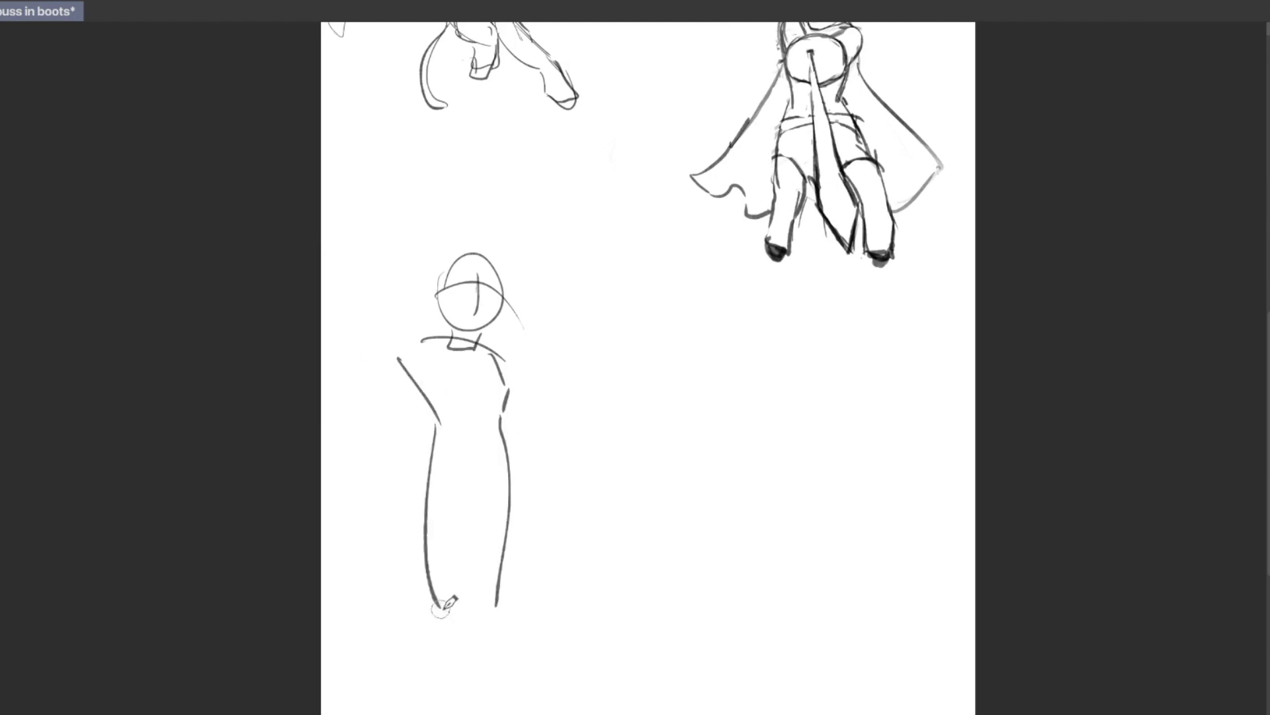
Rough out the third cat's standing pose with an outstretched arm, boots, cape and a wide-brimmed hat
scroll(450, 603, up, 2)
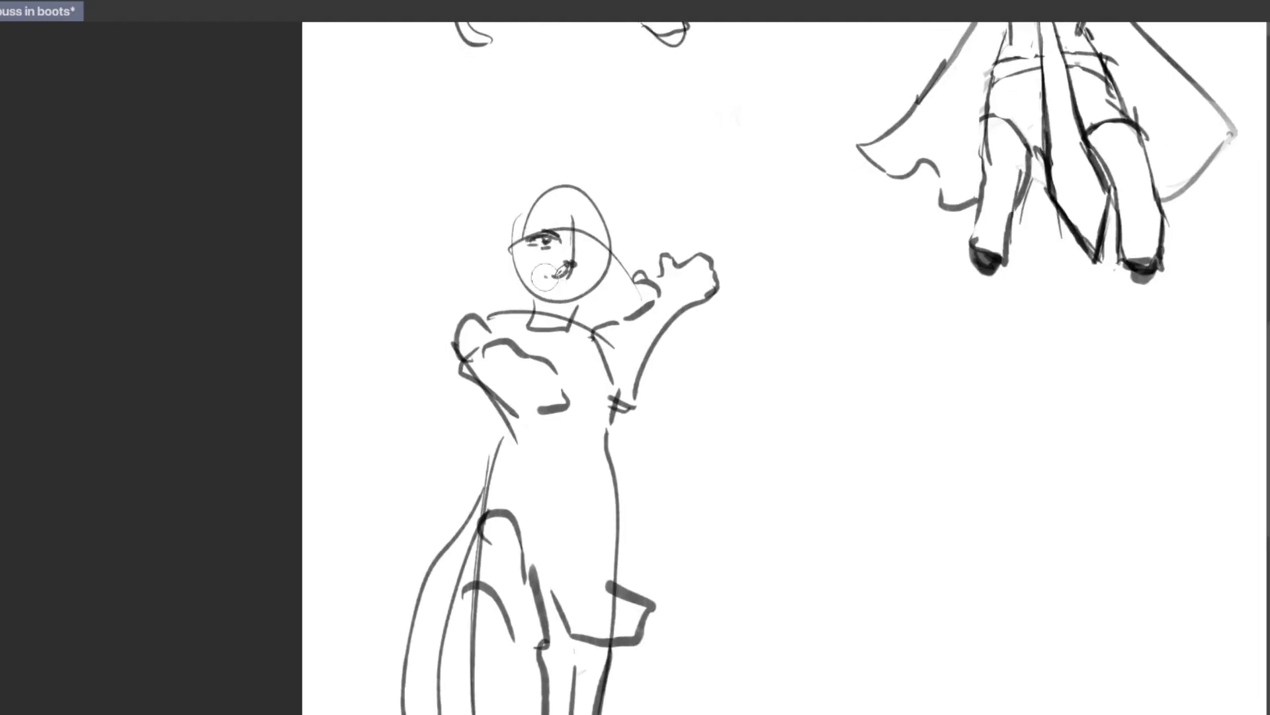
drag(558, 279, 675, 233)
scroll(572, 210, up, 3)
scroll(572, 210, down, 3)
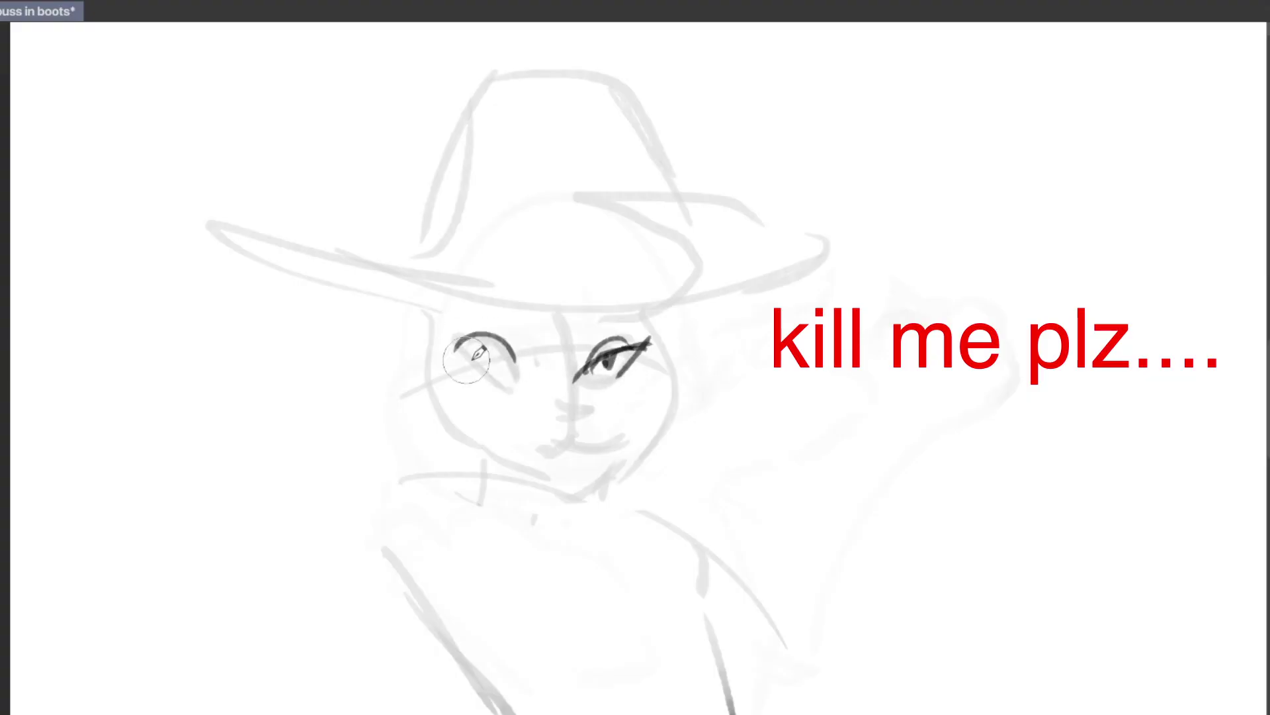
Draw the third cat's nose and smirk over the faded rough, and redraw the hat with a curled brim
drag(526, 443, 638, 427)
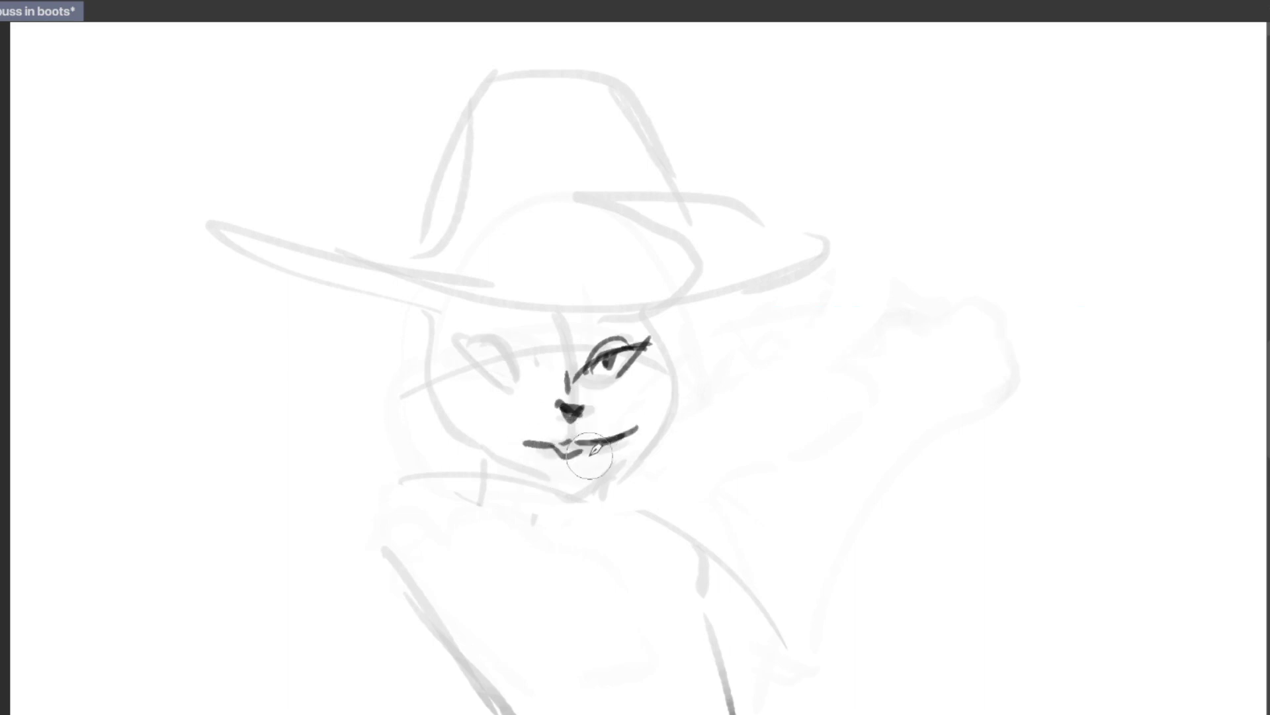
scroll(550, 463, up, 2)
scroll(463, 423, down, 5)
scroll(406, 380, up, 5)
scroll(406, 380, down, 5)
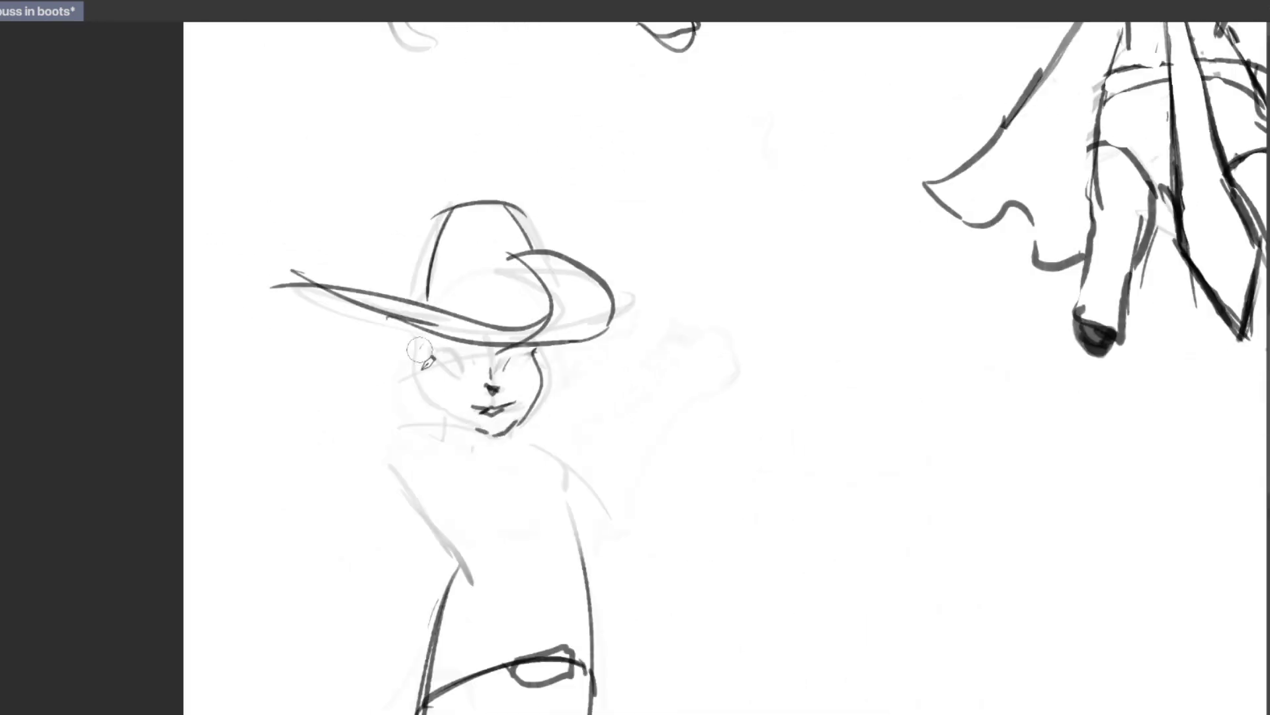
Draw the third cat's narrowed eyes, brows and head outline, and firm up the shoulder and torso lines
scroll(463, 318, up, 3)
scroll(397, 539, down, 3)
scroll(397, 331, up, 5)
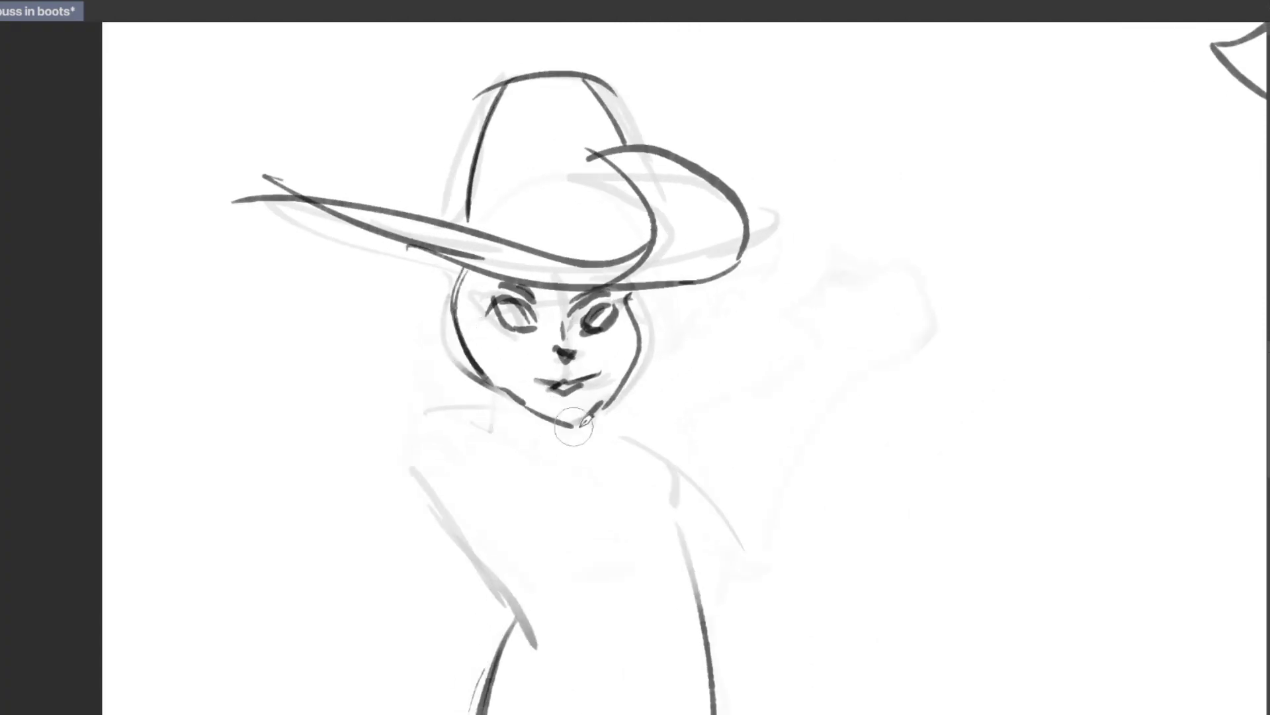
scroll(574, 427, down, 4)
scroll(559, 321, up, 1)
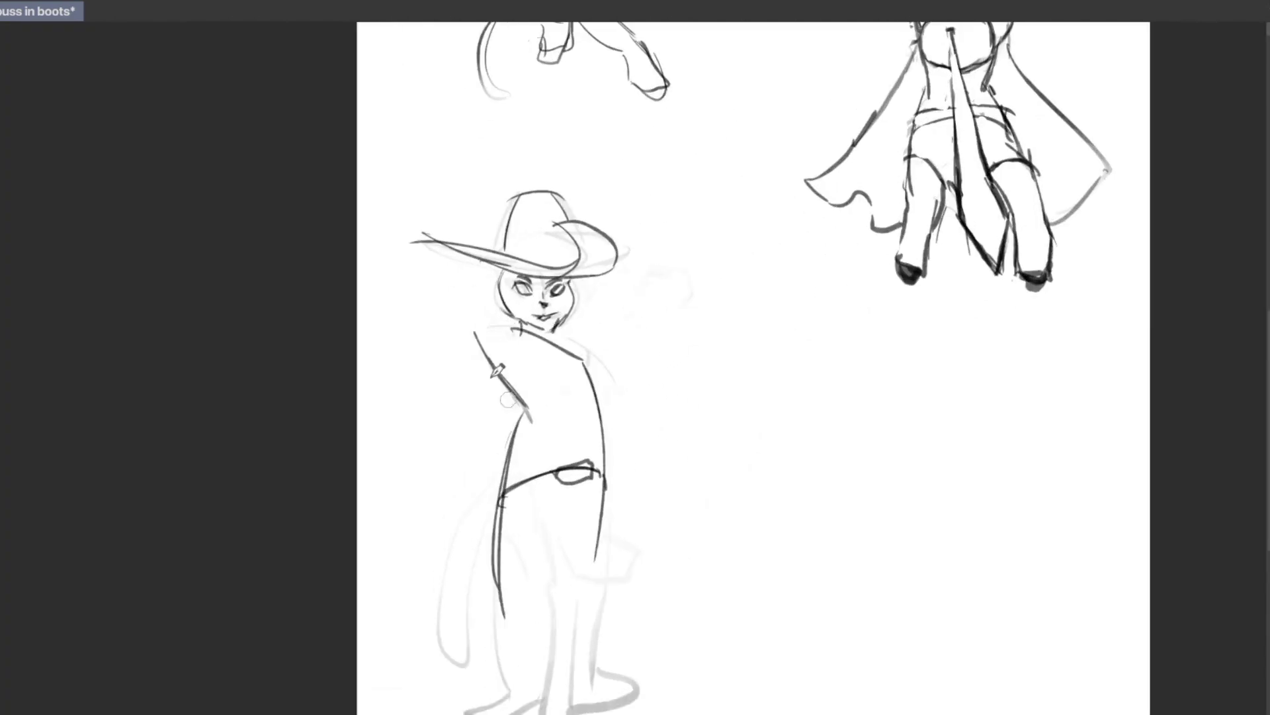
Draw the third cat's bent arms, cape and boots, adding two sparkles and a rose held in its mouth
scroll(554, 384, down, 2)
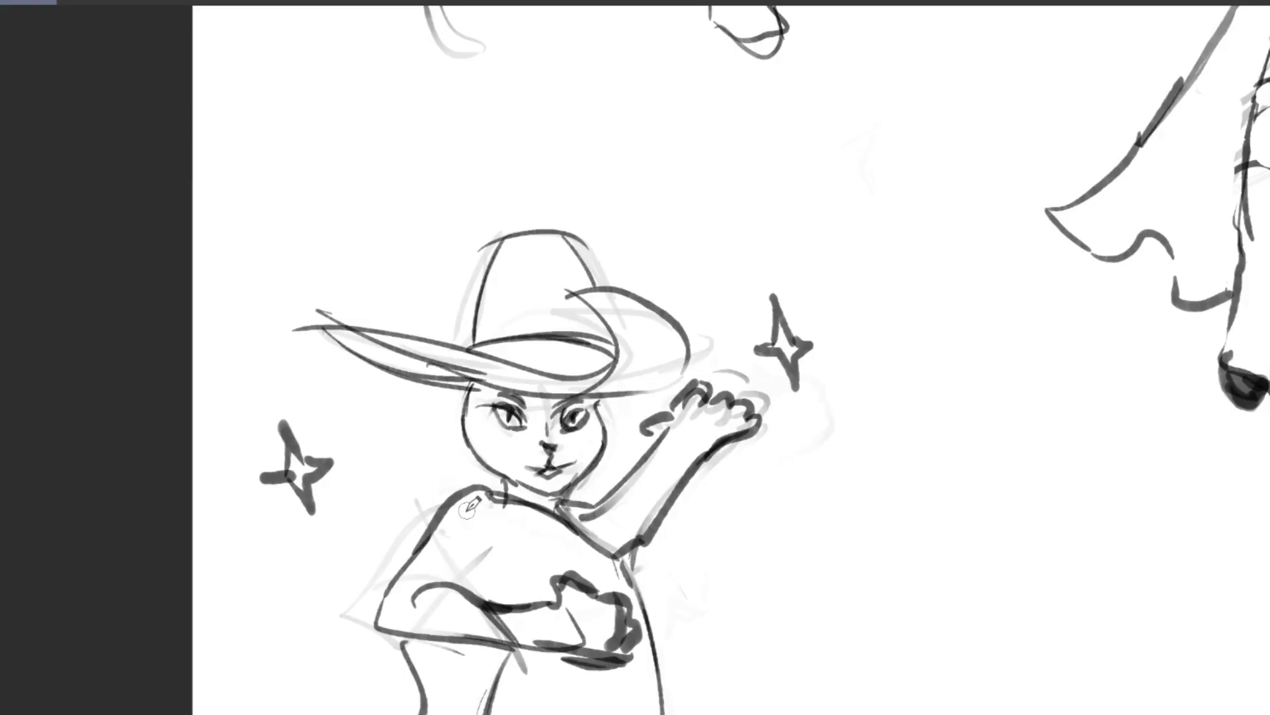
scroll(537, 460, up, 3)
drag(359, 484, 714, 465)
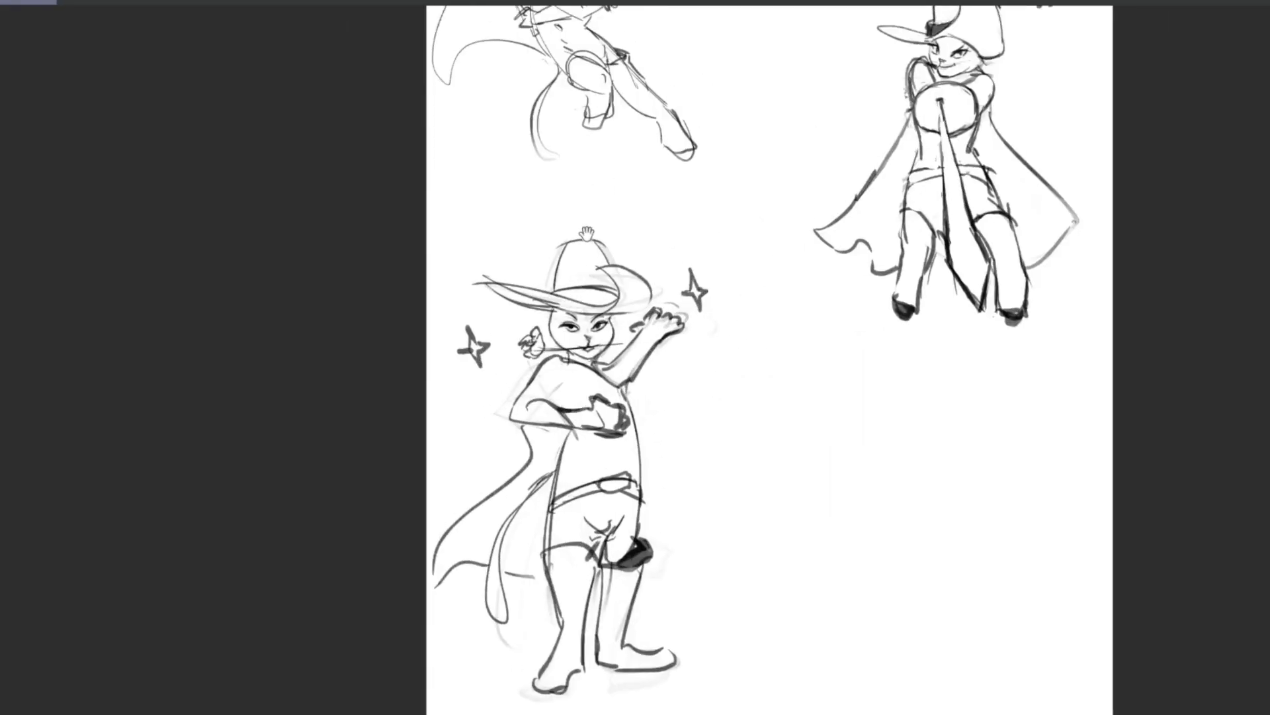
Redraw the third cat's paw held across the chest
scroll(648, 366, down, 5)
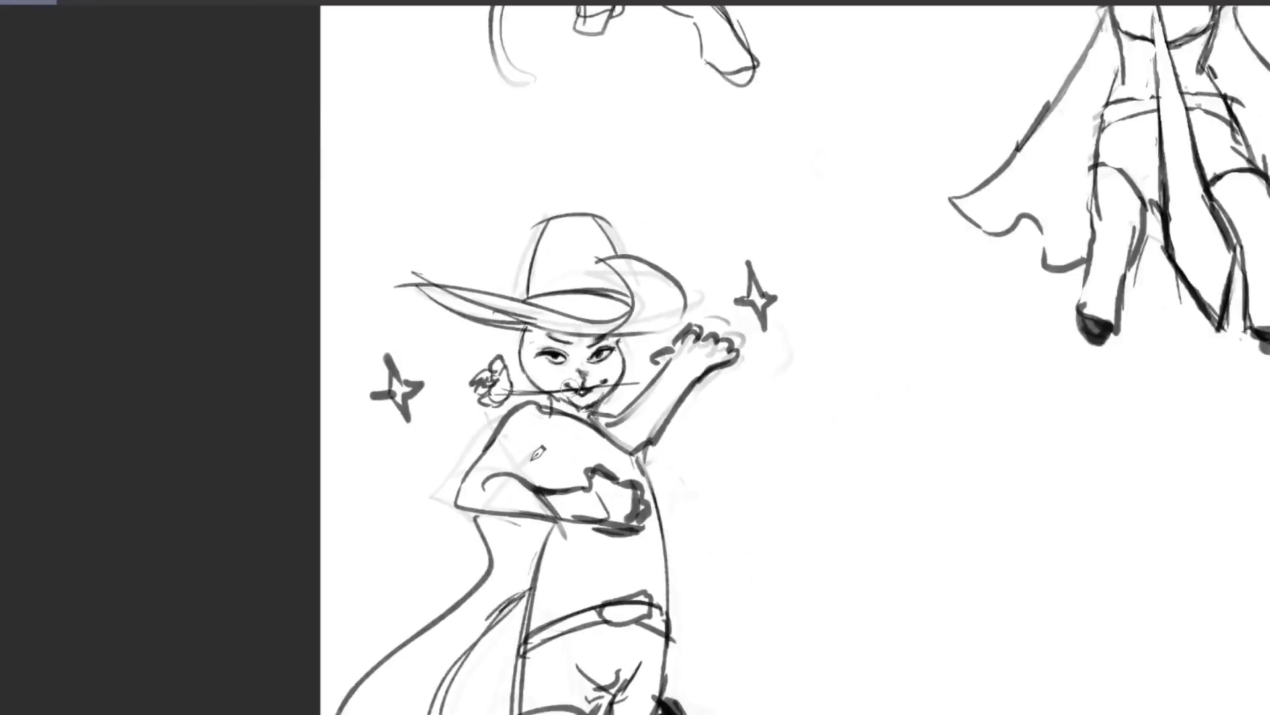
key(Tab)
key(Tab)
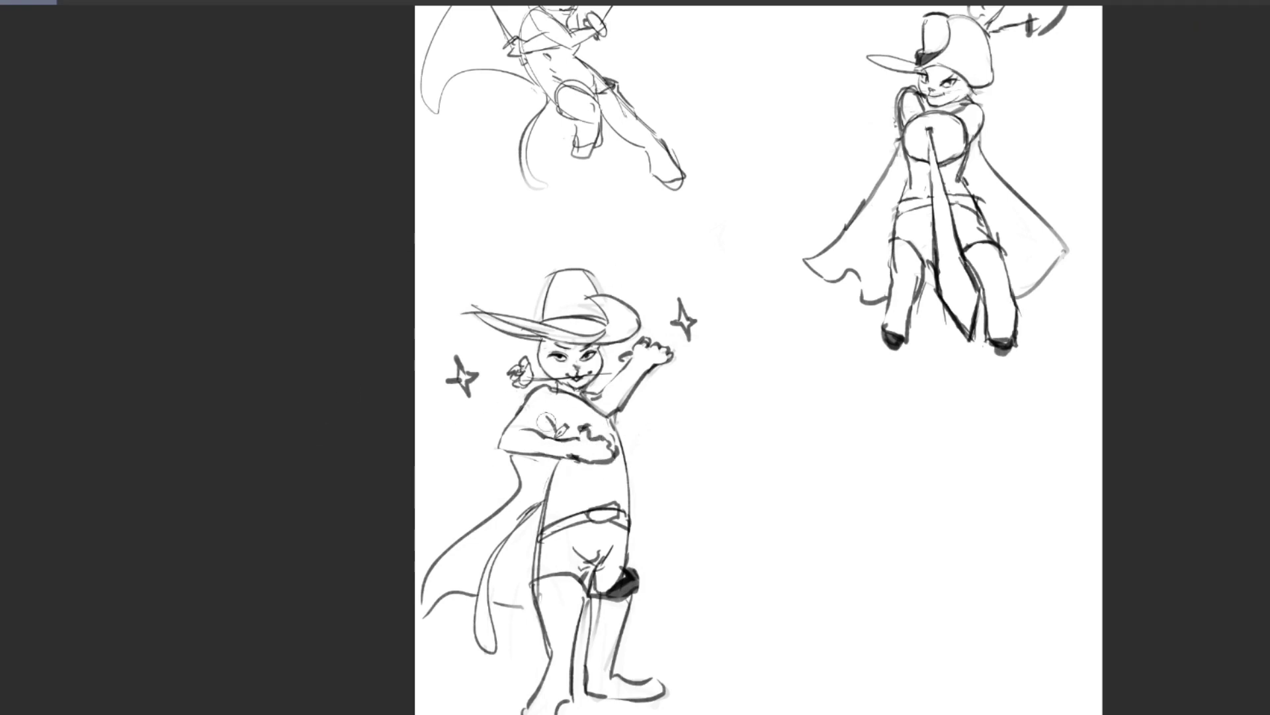
scroll(494, 511, down, 2)
Shift the third cat slightly to the right and add a curling feather to its hat
drag(453, 264, 419, 267)
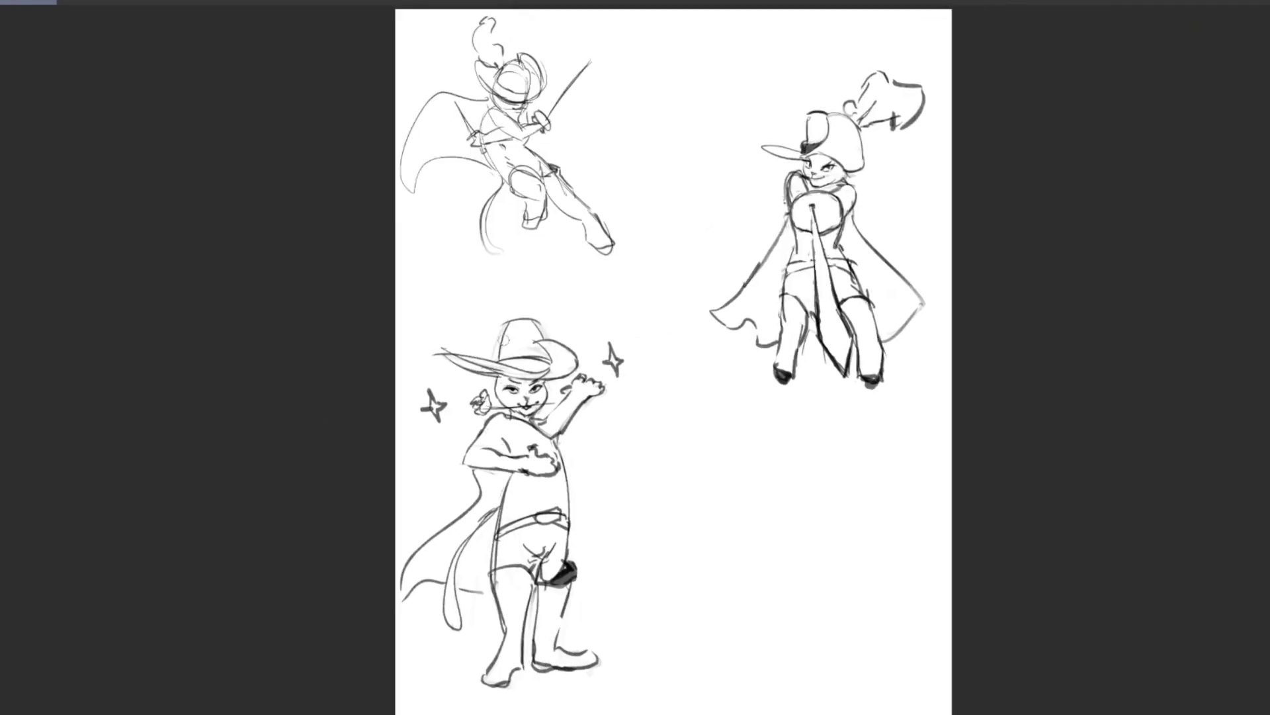
drag(463, 326, 477, 327)
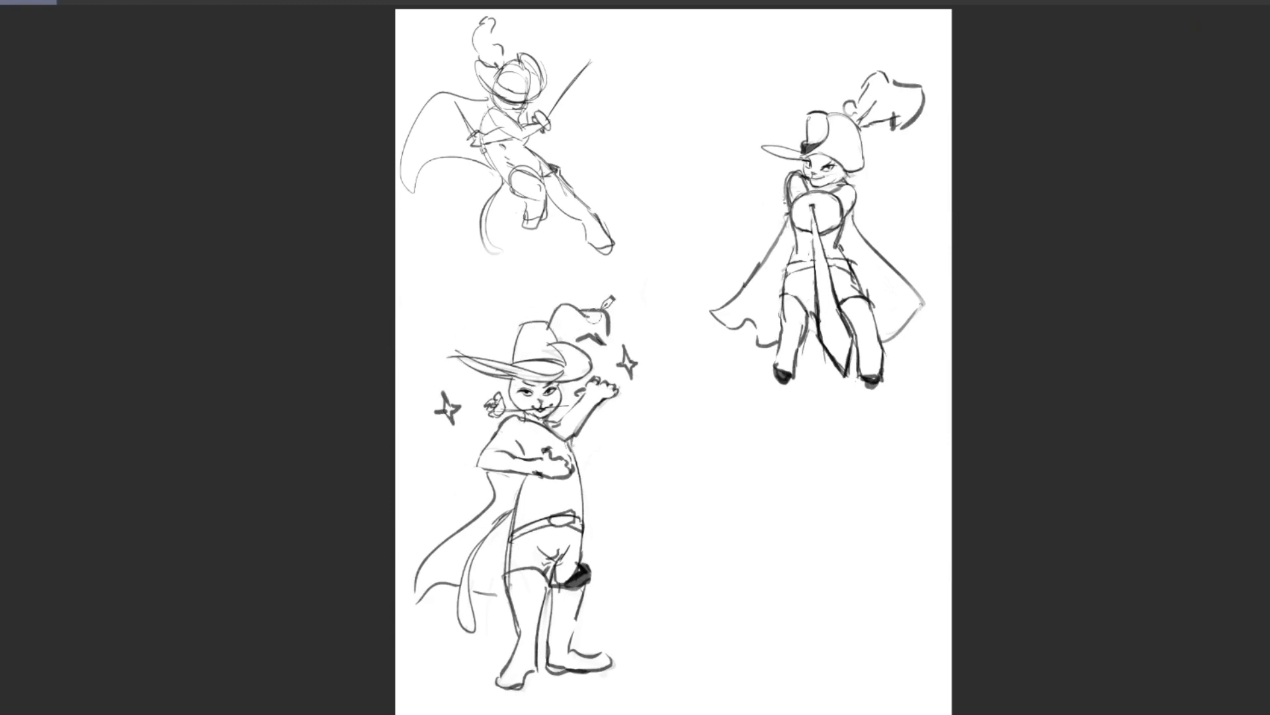
scroll(667, 362, right, 1)
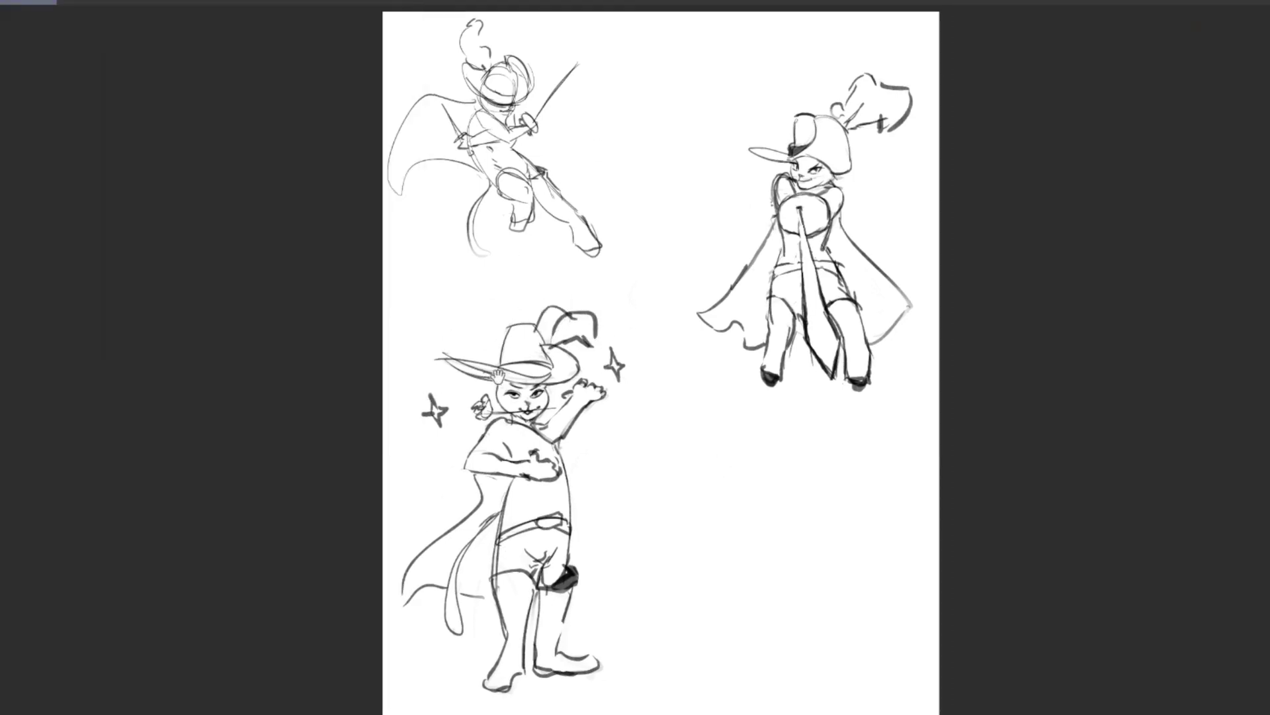
Sketch a small cat head in the page's lower-left corner and move the third cat right to make room
key(m)
scroll(681, 467, up, 1)
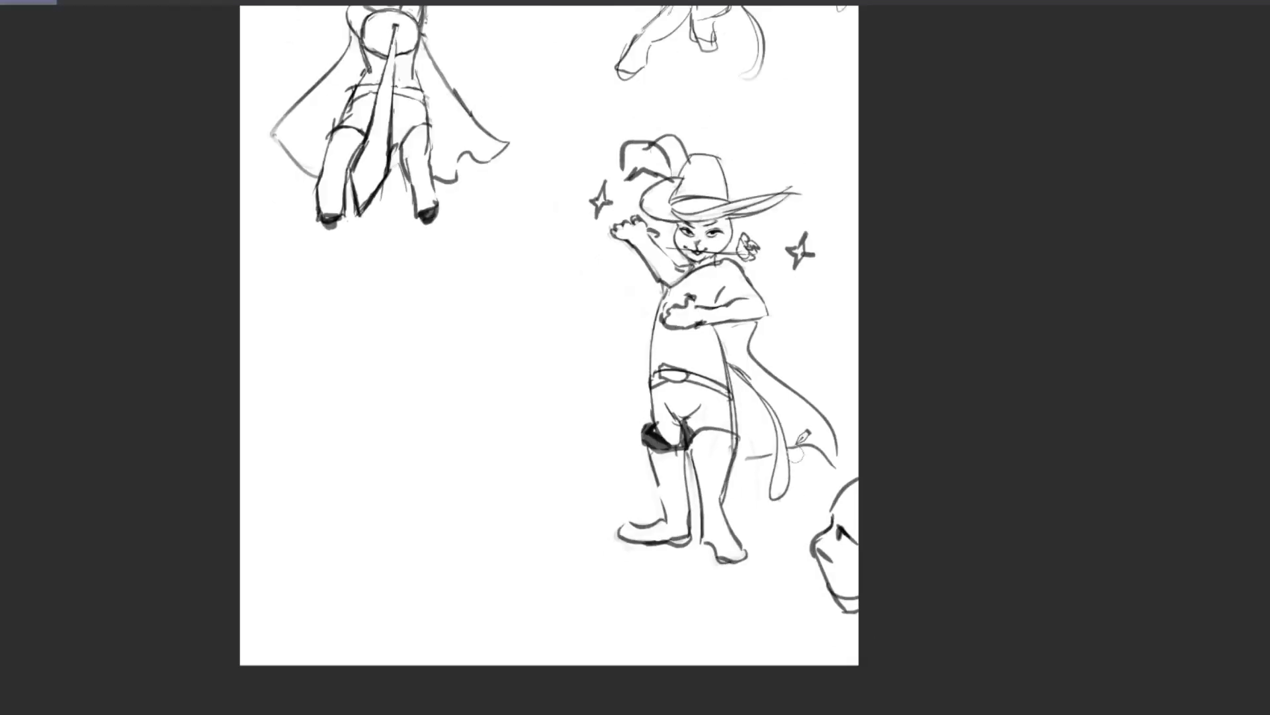
key(m)
scroll(582, 658, up, 3)
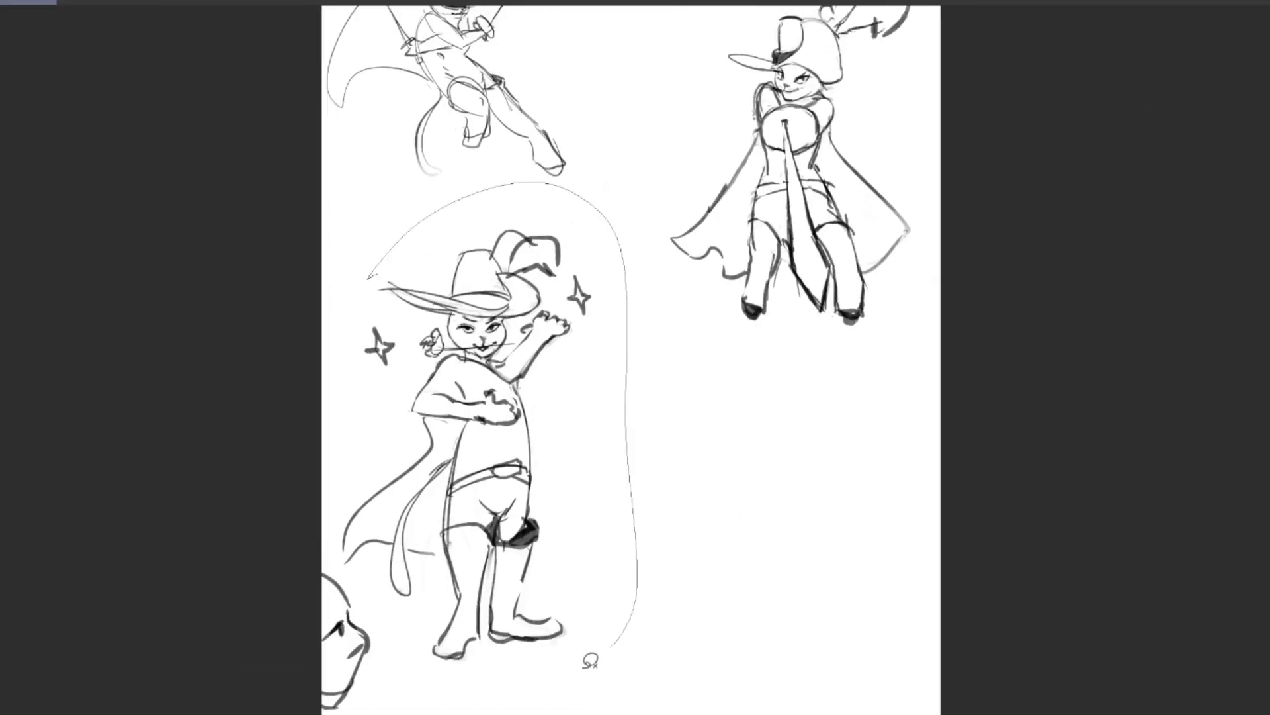
scroll(361, 665, up, 3)
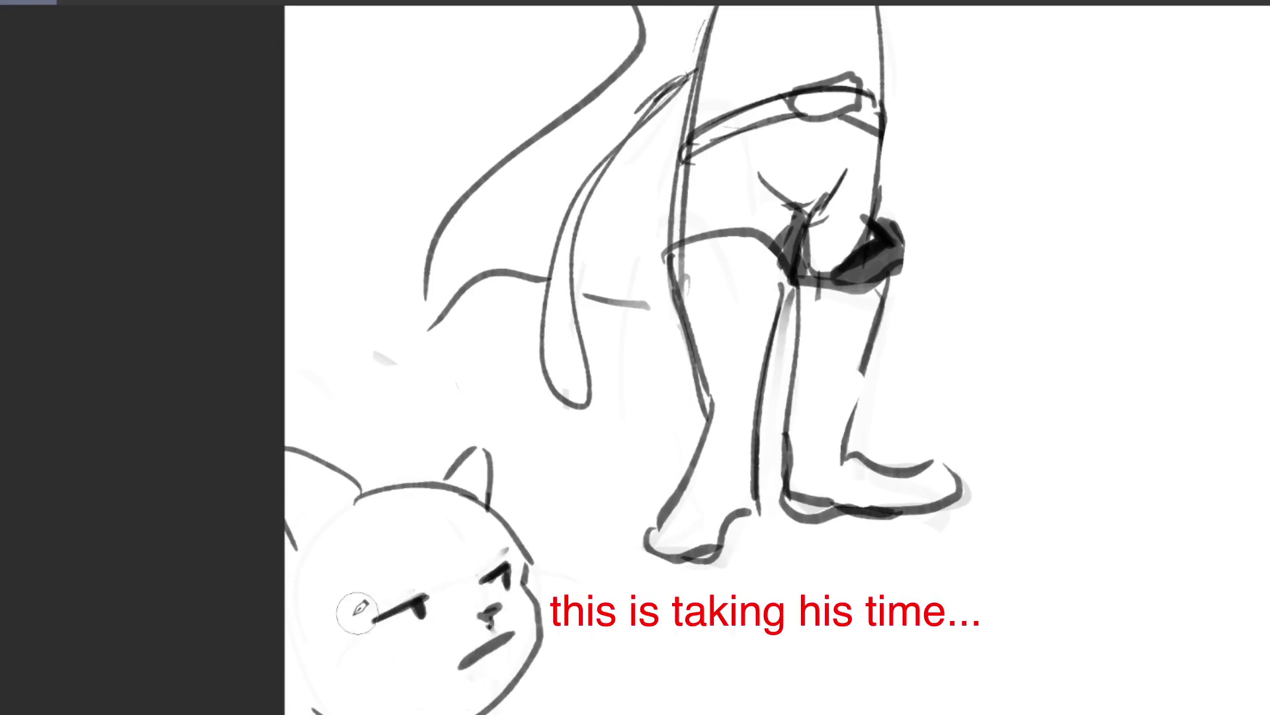
Redraw the small cat head's face with heavy-lidded eyes, slanted brows and a flat mouth, and add a sweat drop
drag(331, 598, 361, 626)
scroll(415, 566, down, 1)
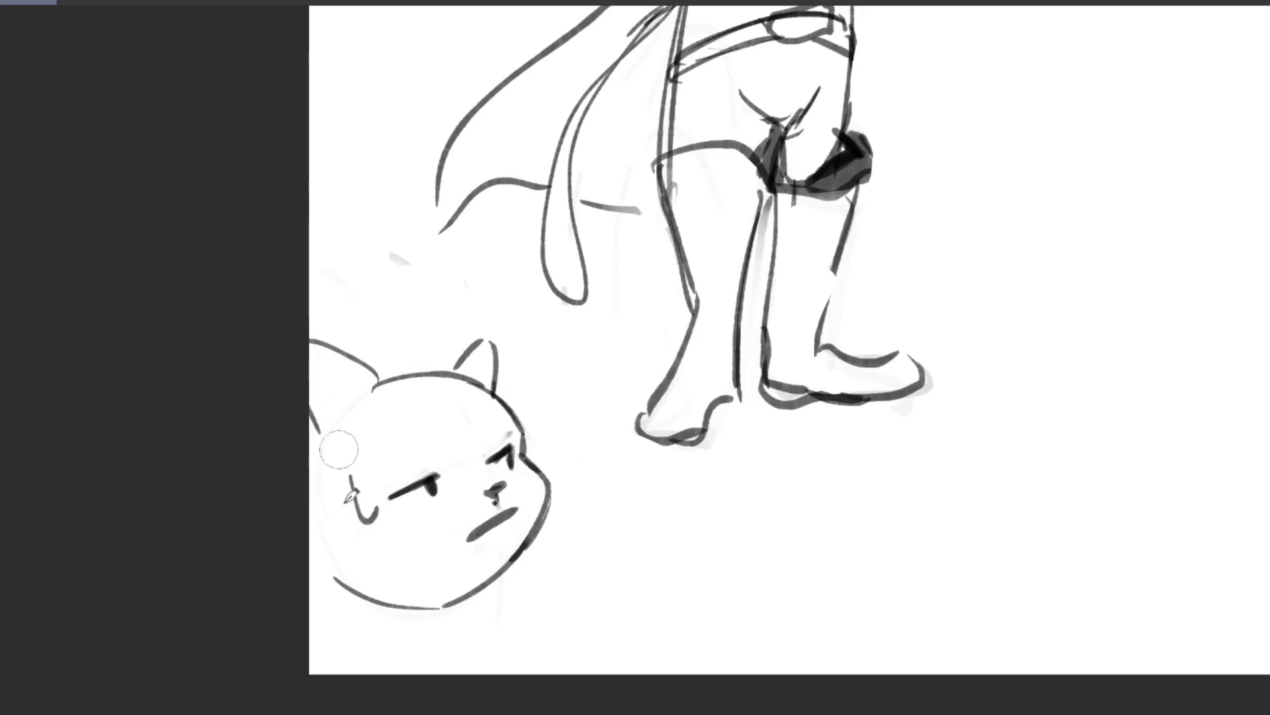
scroll(338, 448, up, 2)
drag(478, 427, 537, 396)
drag(490, 457, 540, 425)
drag(361, 503, 440, 471)
drag(352, 476, 450, 432)
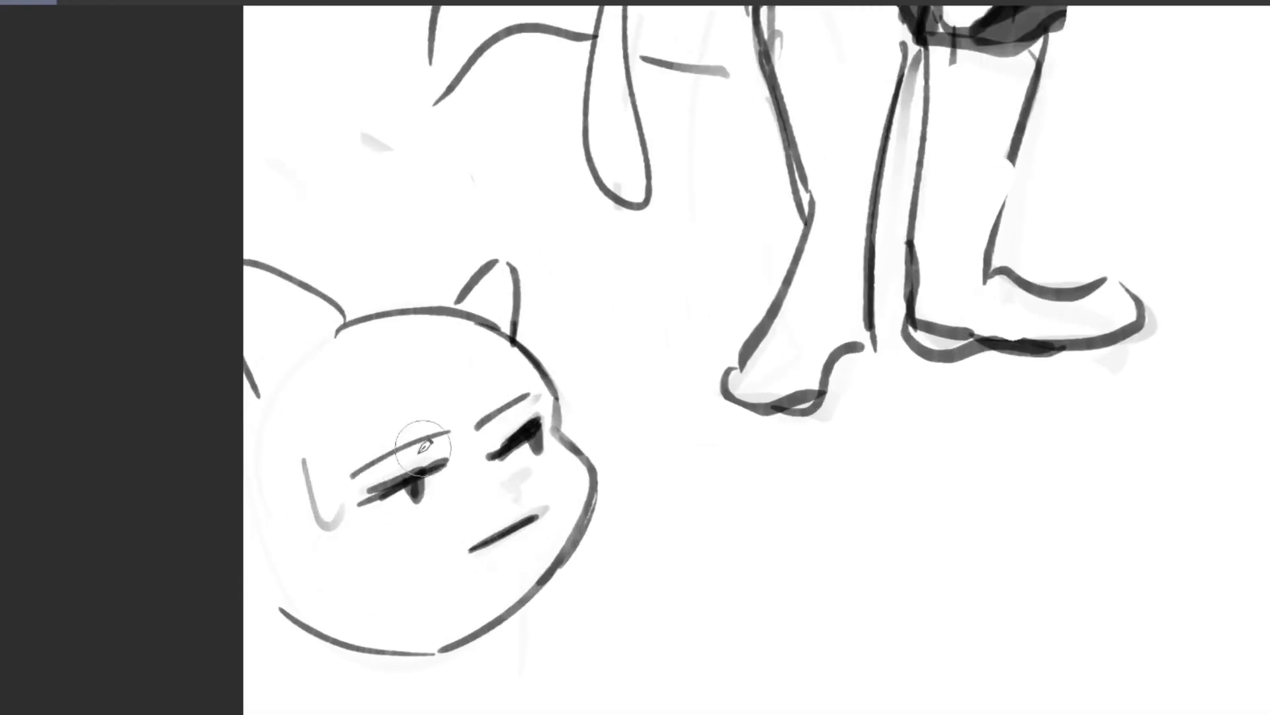
scroll(429, 561, down, 3)
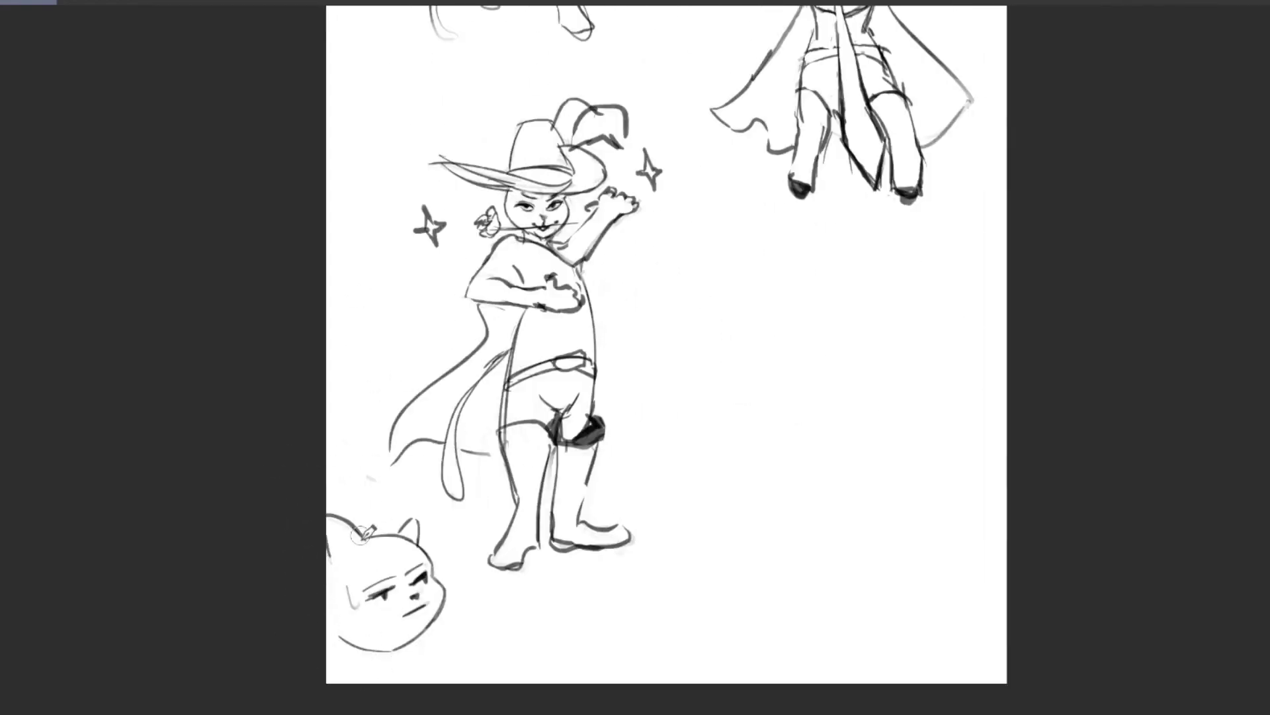
Sharpen the small head's ear and jaw, and place three dots beside the face
scroll(212, 545, down, 1)
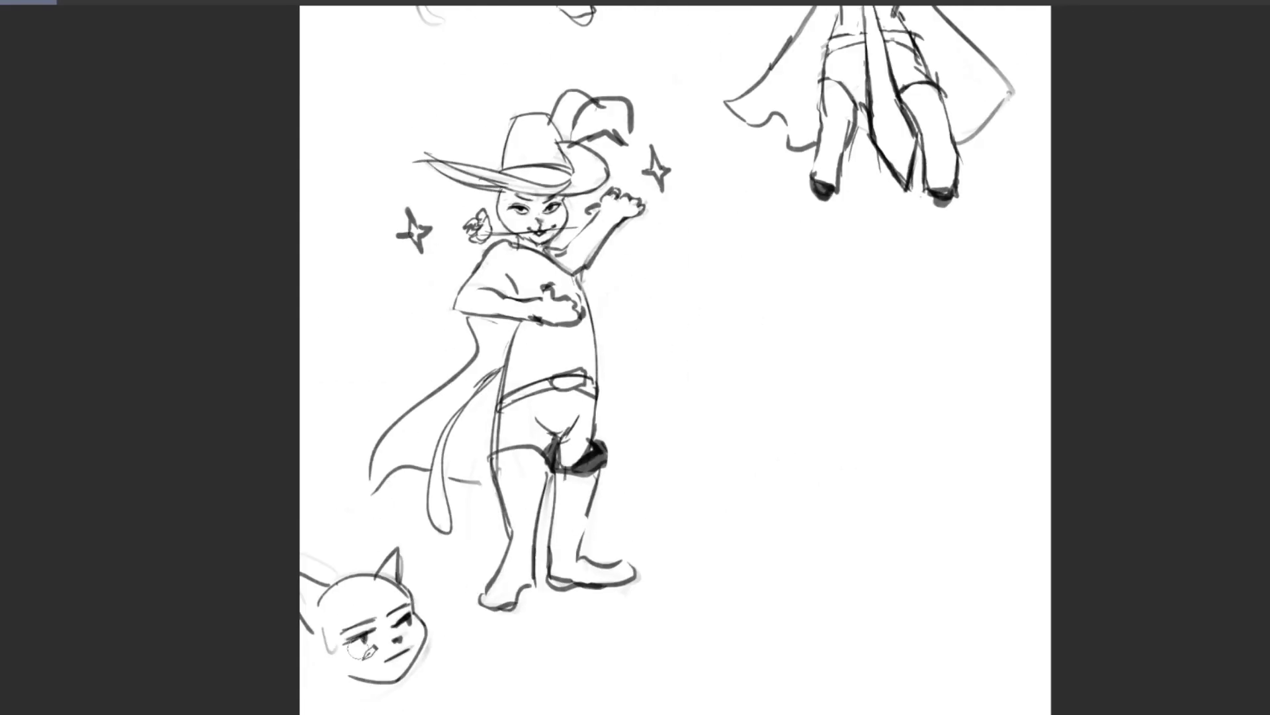
click(458, 662)
click(485, 652)
key(Tab)
click(524, 638)
key(Tab)
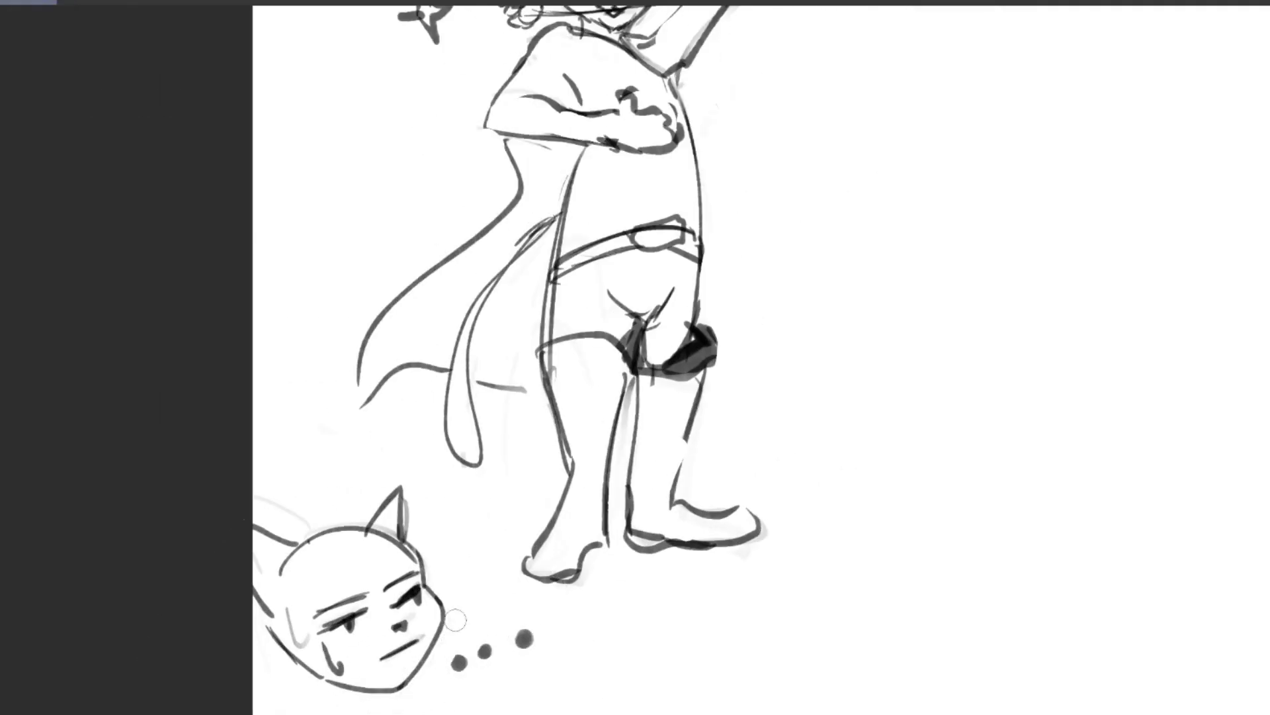
Move the third cat and the small head away from the page's left edge and complete the head's cropped ear
scroll(416, 530, down, 2)
scroll(501, 192, up, 2)
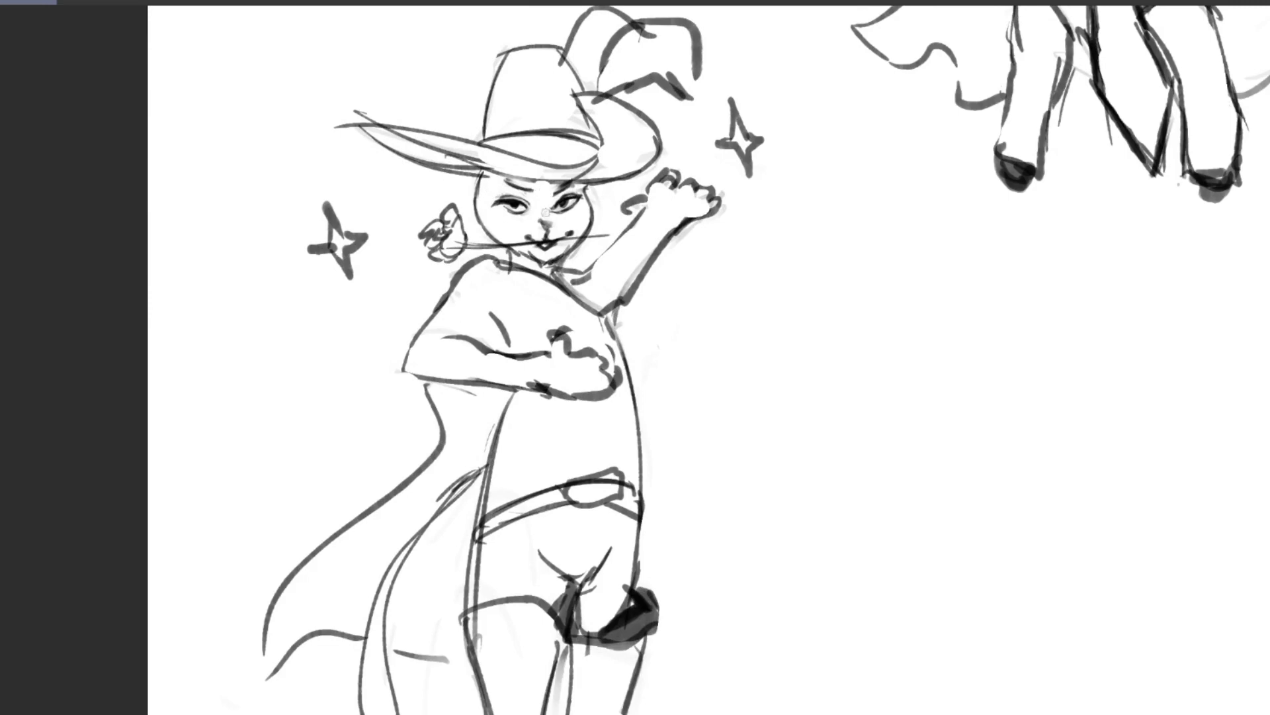
key(Tab)
key(Tab)
scroll(603, 147, down, 3)
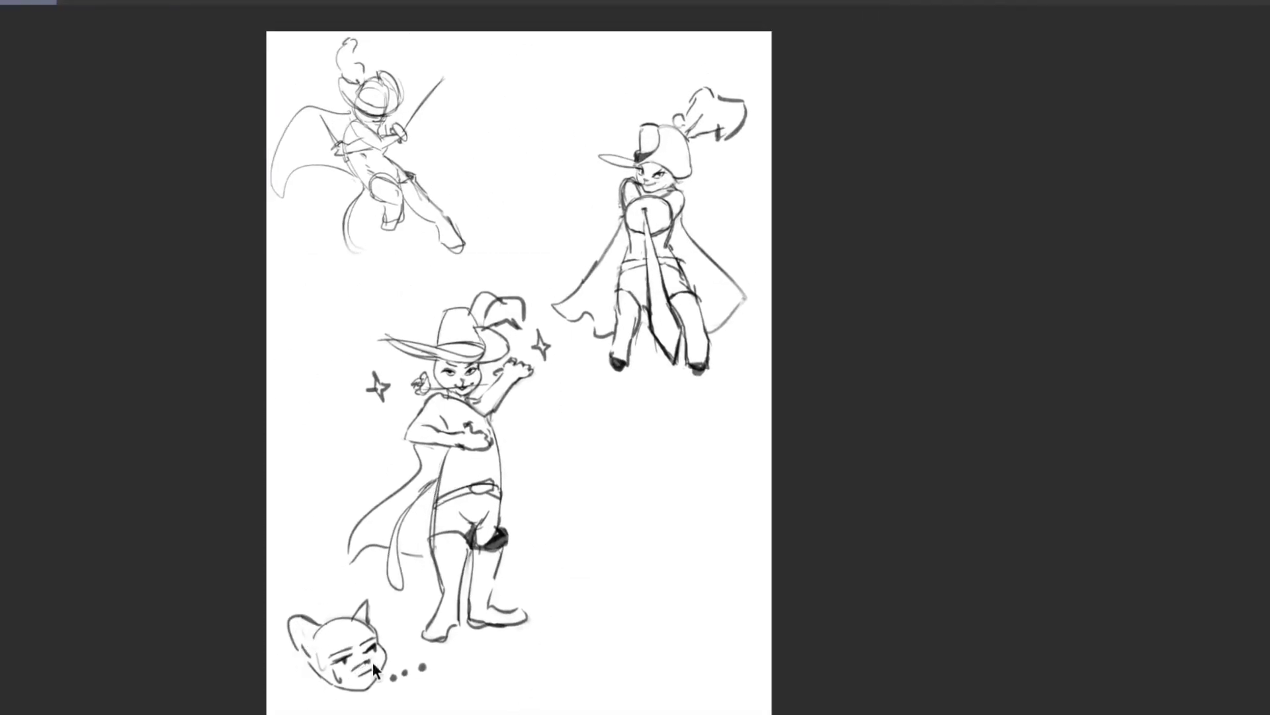
Draw a goofy cat head with bulging round eyes, cheek fur and its tongue out below the third cat's boots
drag(506, 658, 599, 664)
drag(522, 661, 519, 689)
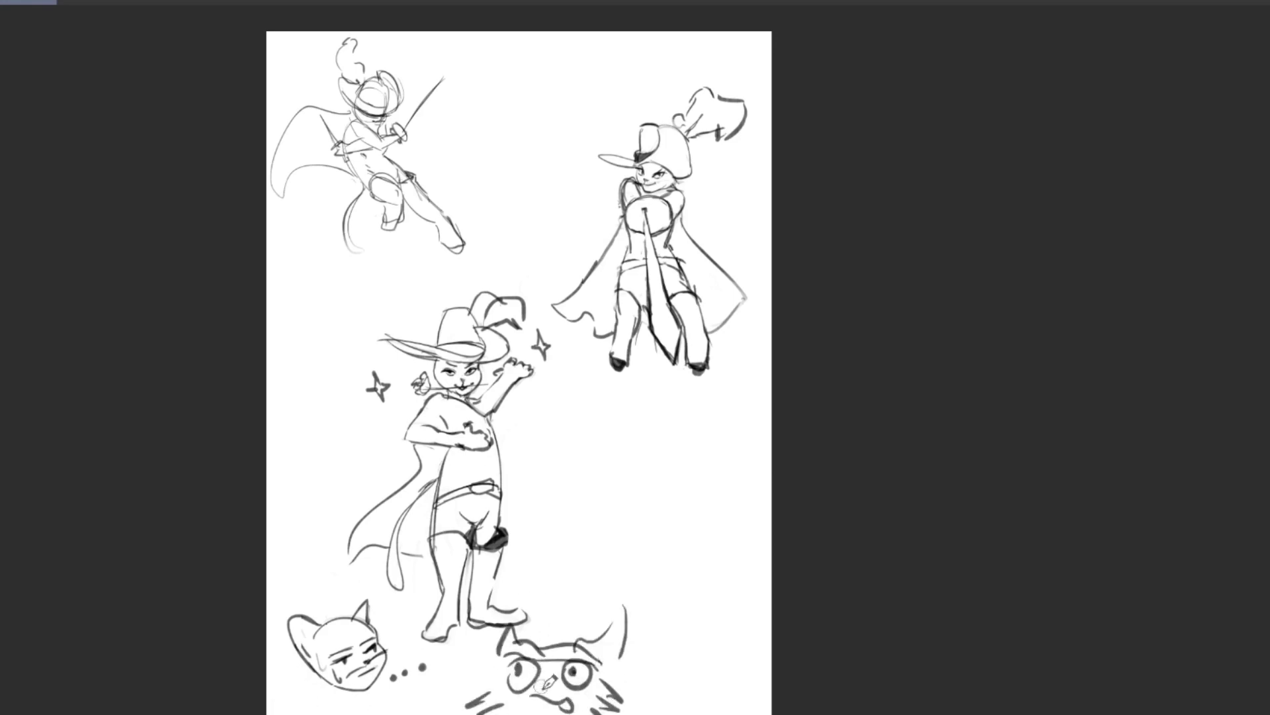
scroll(463, 596, up, 3)
scroll(463, 595, down, 3)
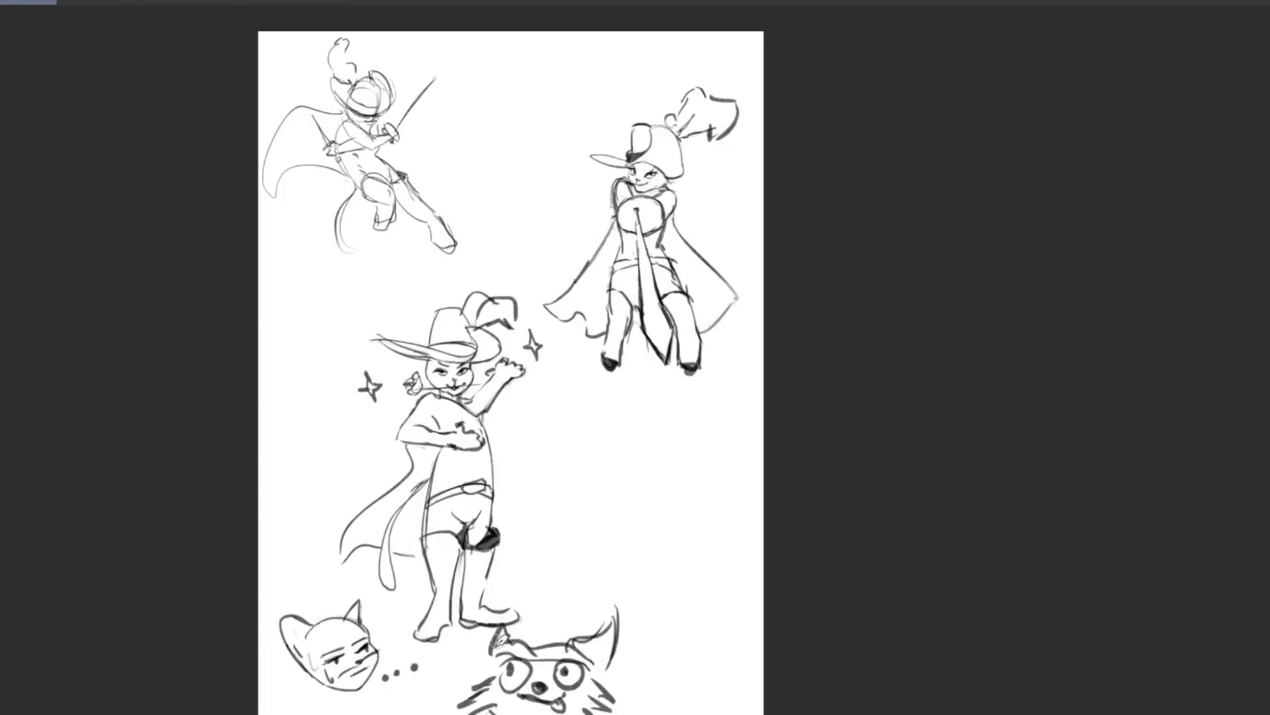
Scale down the goofy cat head beside the third cat's boots, and complete its rounded ear and chin
drag(486, 688, 635, 608)
key(ctrl+t)
drag(426, 587, 480, 602)
key(Return)
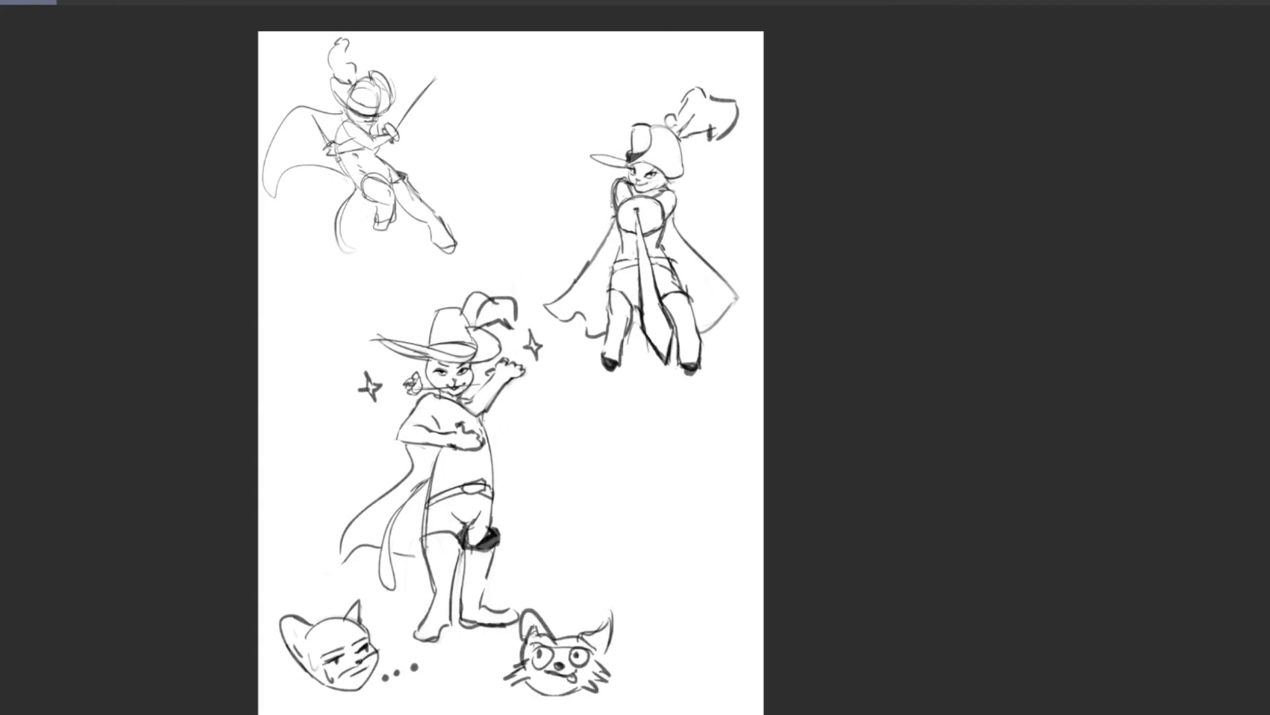